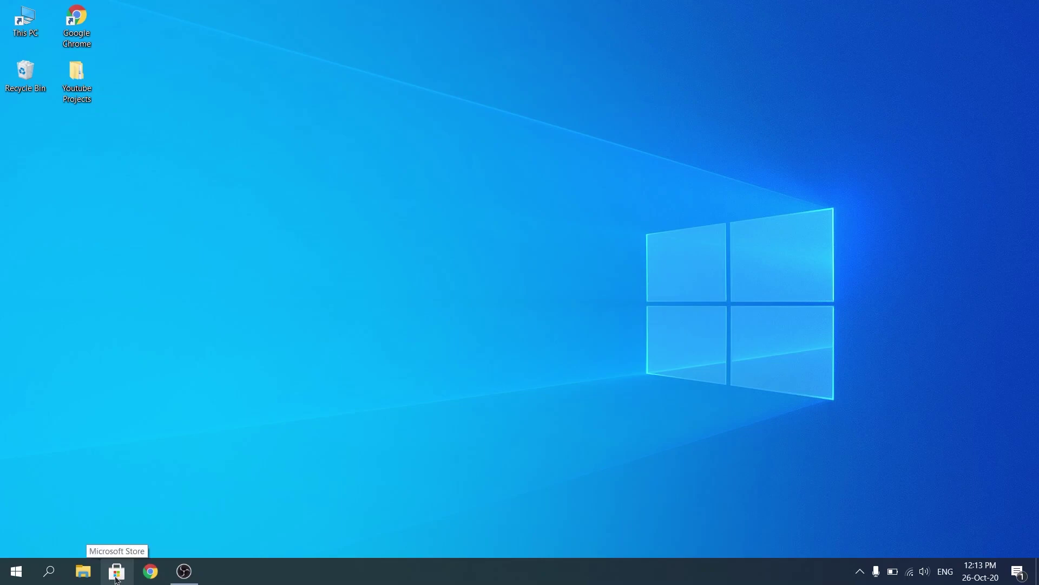
Search Windows for 'store' and launch Microsoft Store from the results.
left_click(49, 572)
type("store")
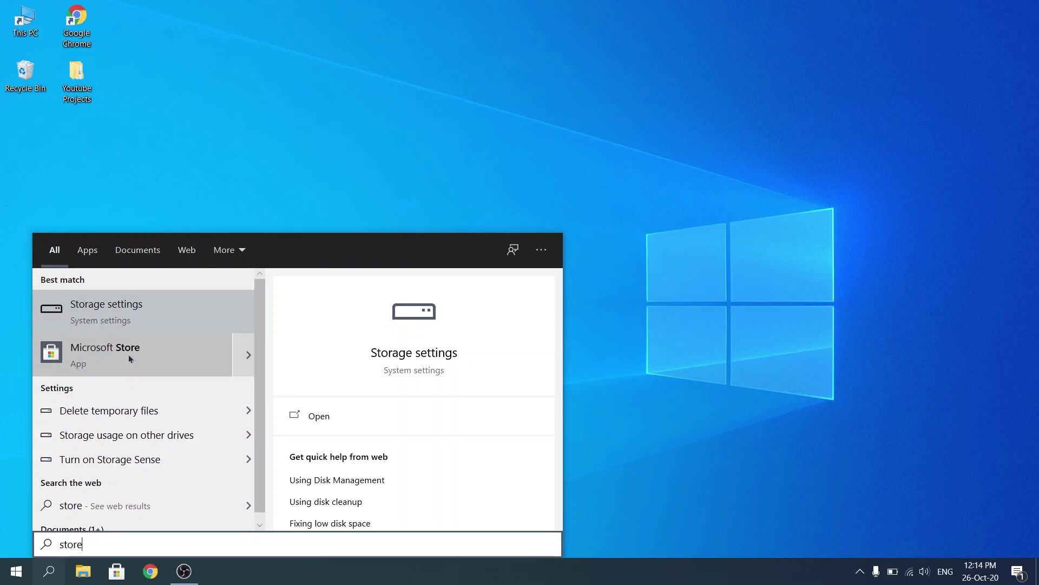
left_click(154, 354)
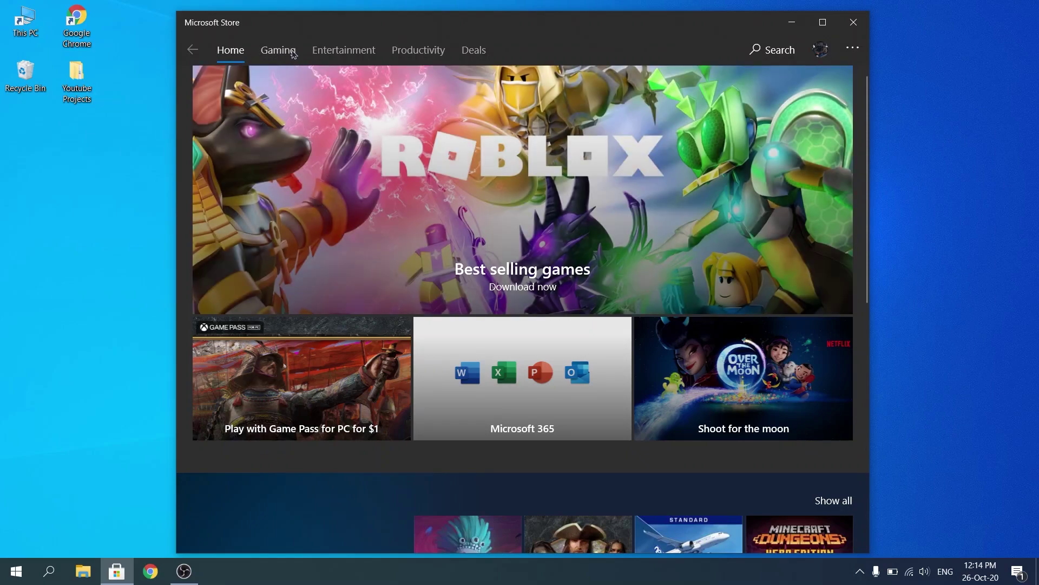
Switch to the Gaming section, scroll to the Top free games row, and open the search box.
left_click(288, 53)
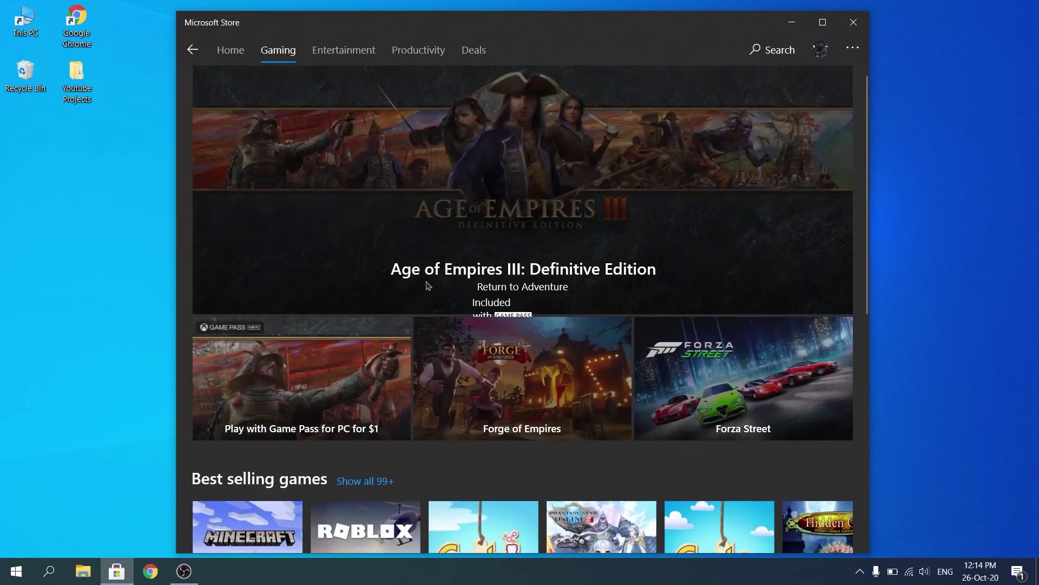
scroll(457, 332, "down", 5)
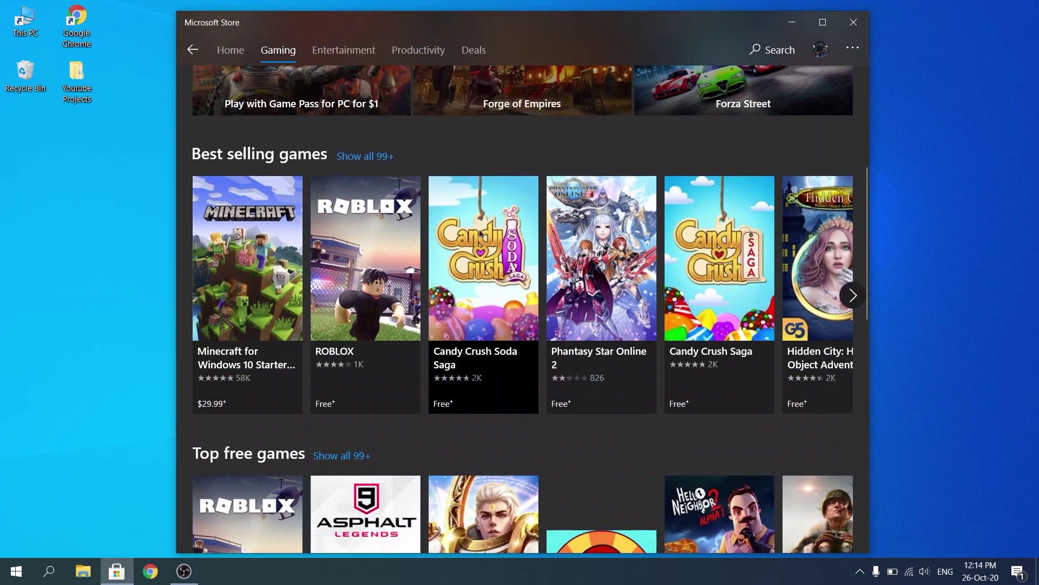
scroll(379, 316, "down", 4)
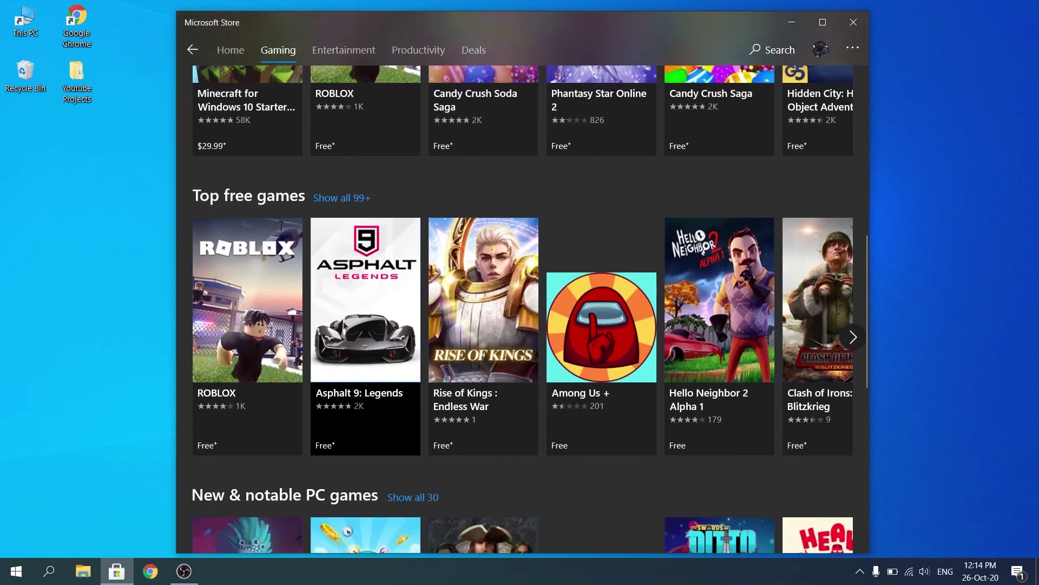
scroll(345, 326, "down", 1)
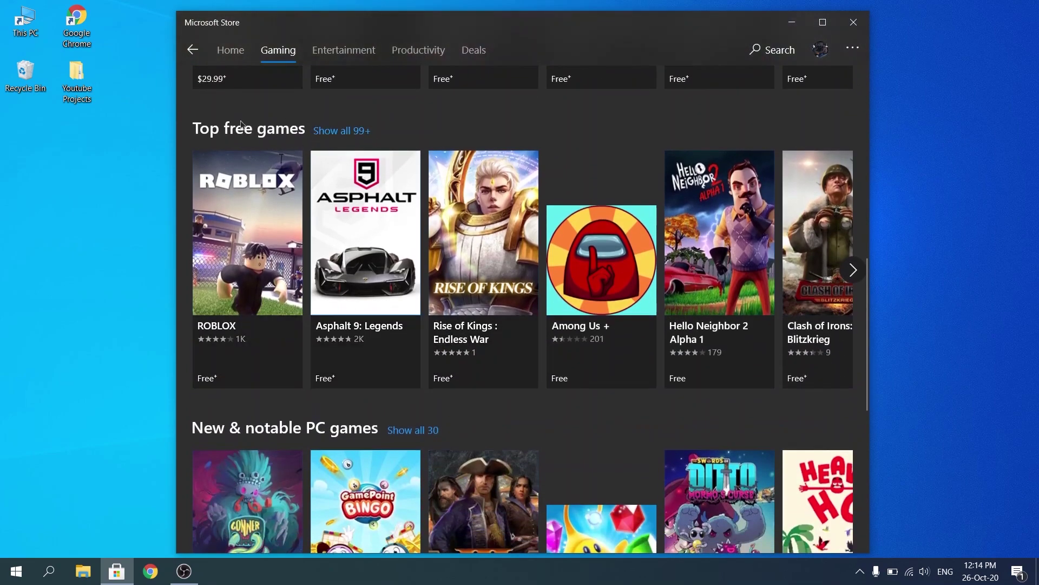
left_click(778, 60)
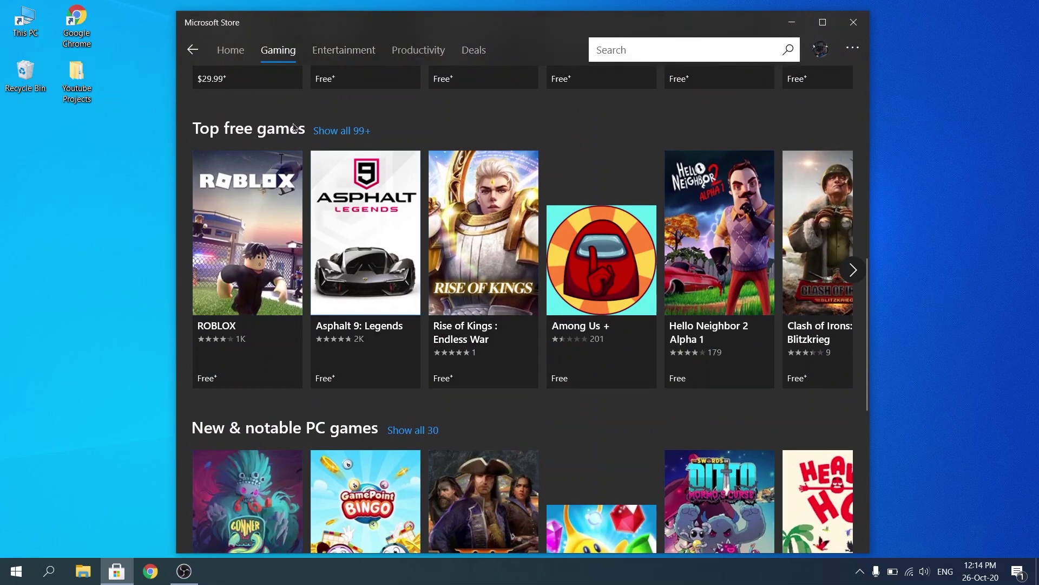
Show all 99+ top free games and scroll the grid down to the Simple Solitaire tile.
left_click(334, 135)
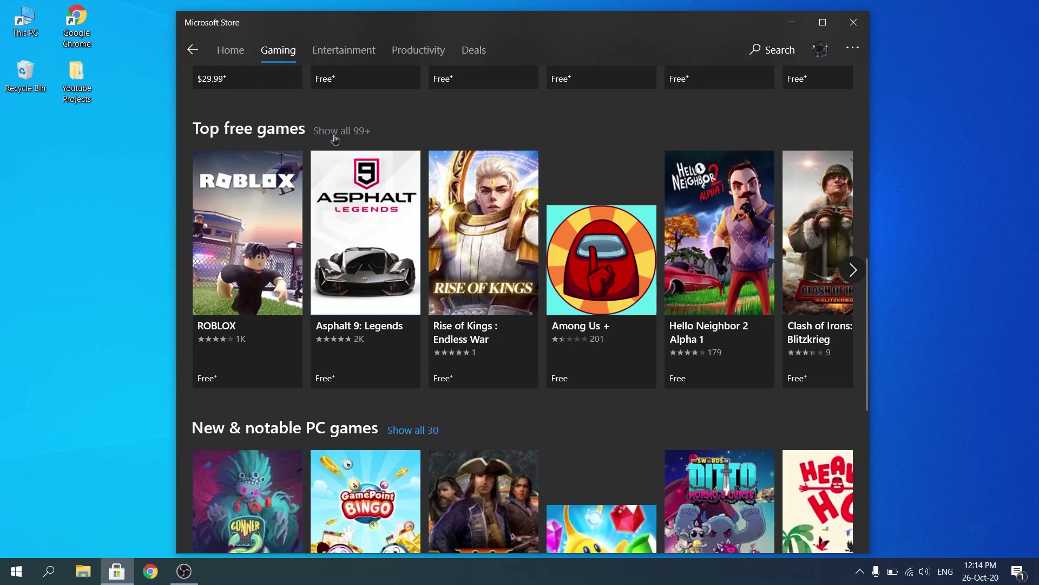
scroll(364, 269, "down", 5)
scroll(413, 267, "down", 4)
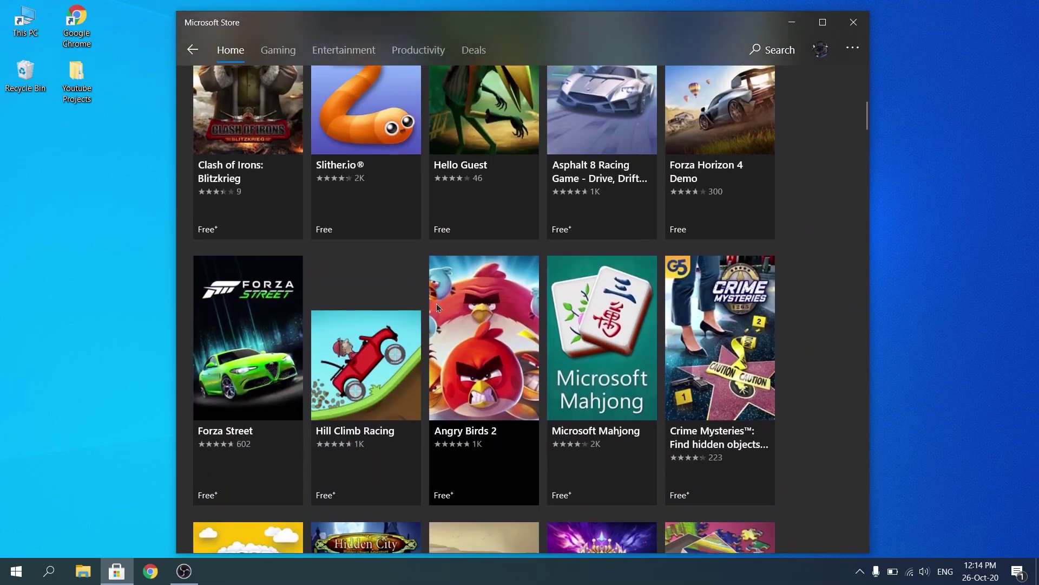
scroll(442, 309, "down", 3)
scroll(476, 300, "down", 6)
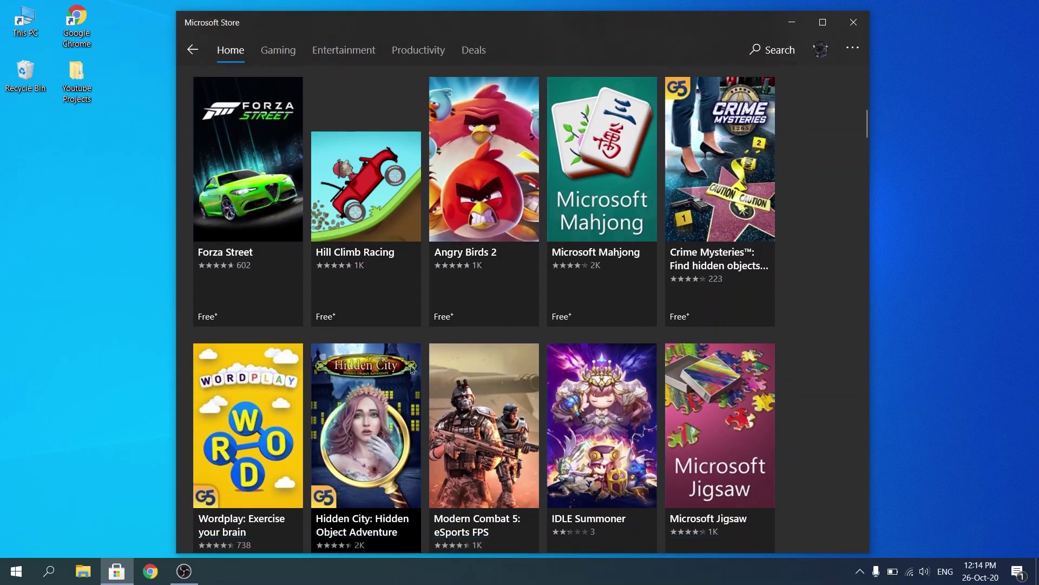
scroll(445, 377, "down", 2)
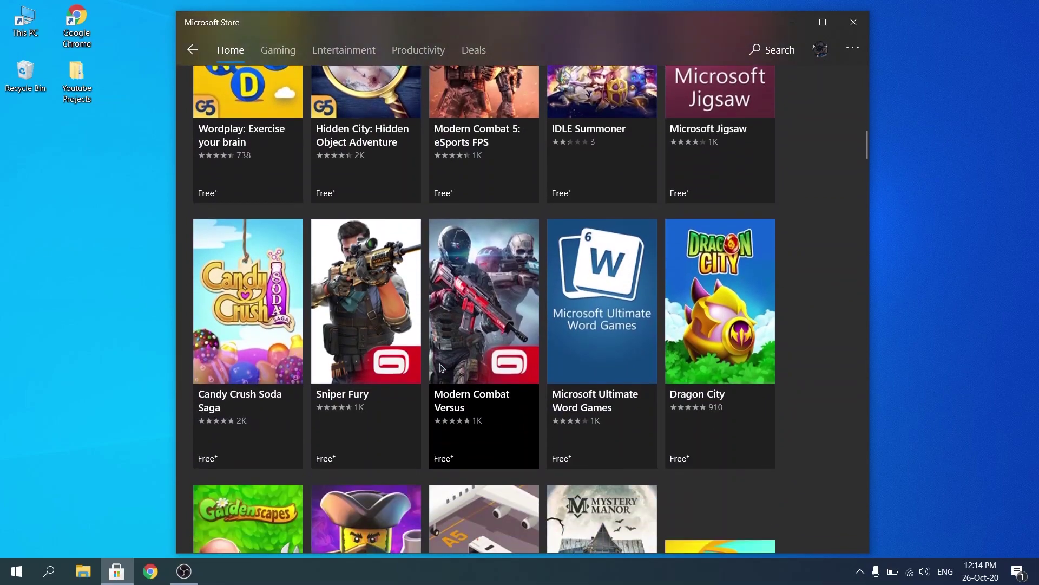
scroll(436, 367, "down", 8)
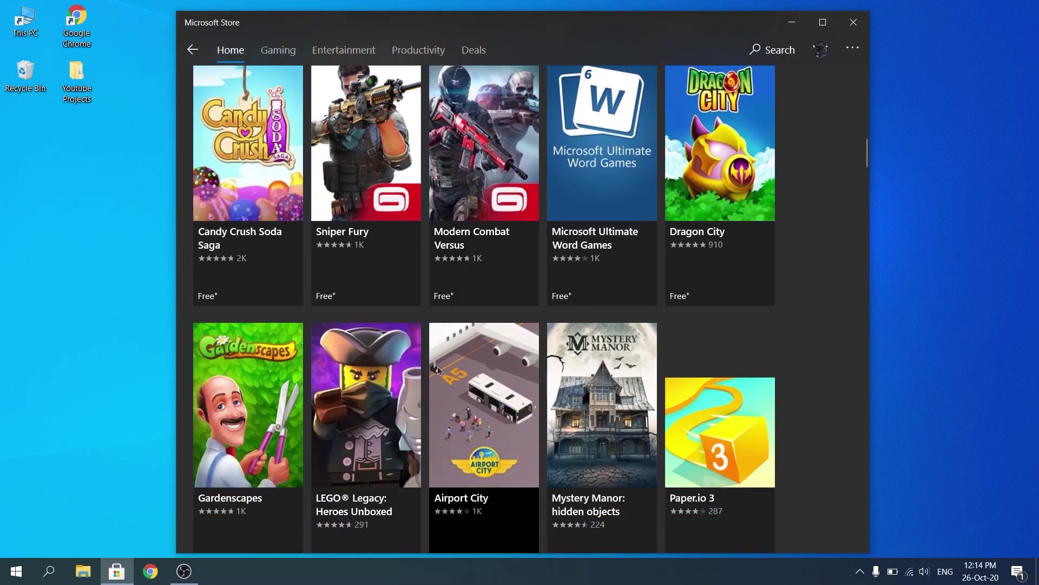
scroll(440, 371, "down", 7)
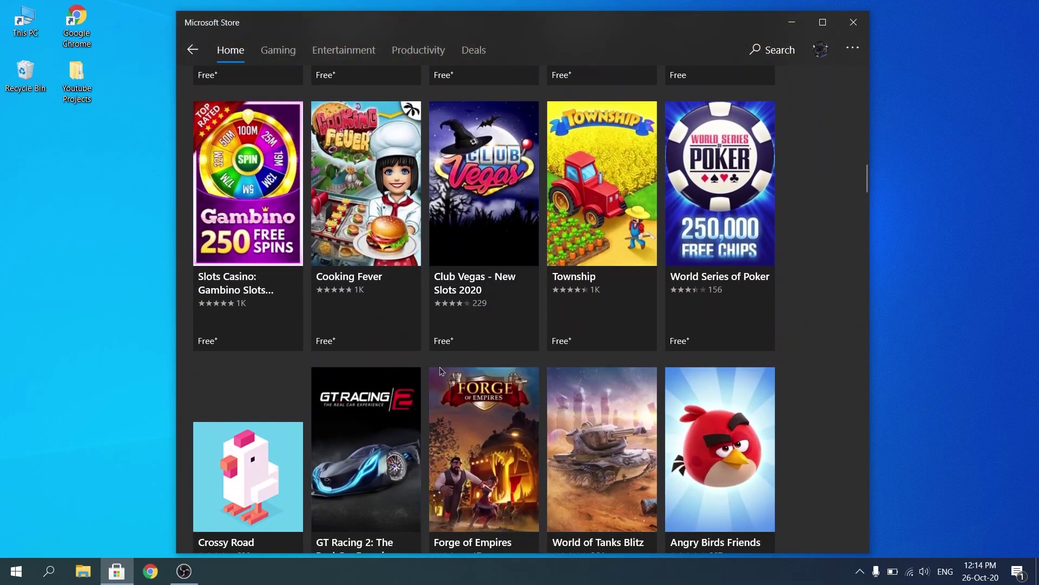
scroll(441, 371, "down", 10)
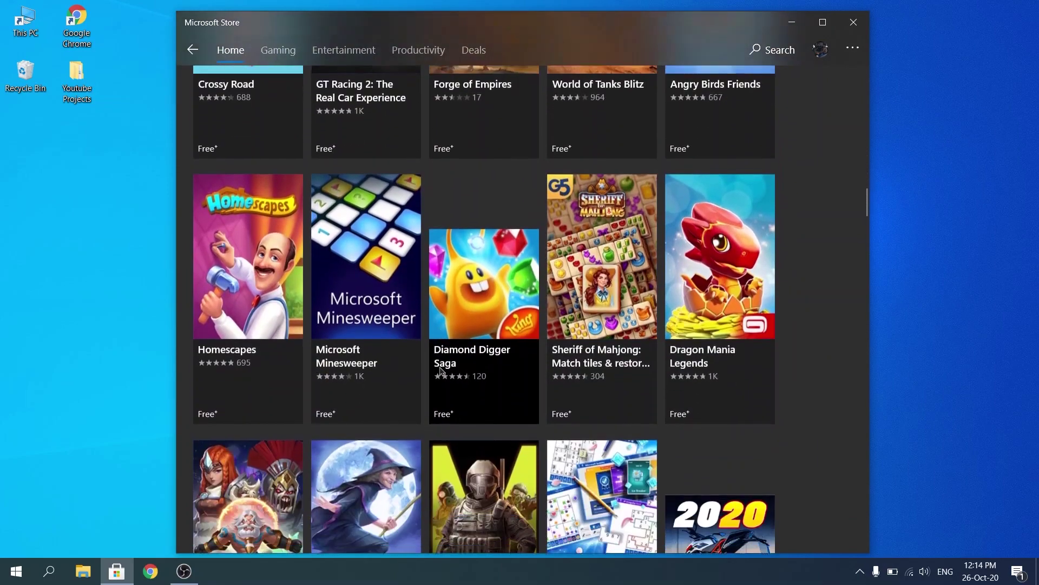
scroll(442, 371, "down", 10)
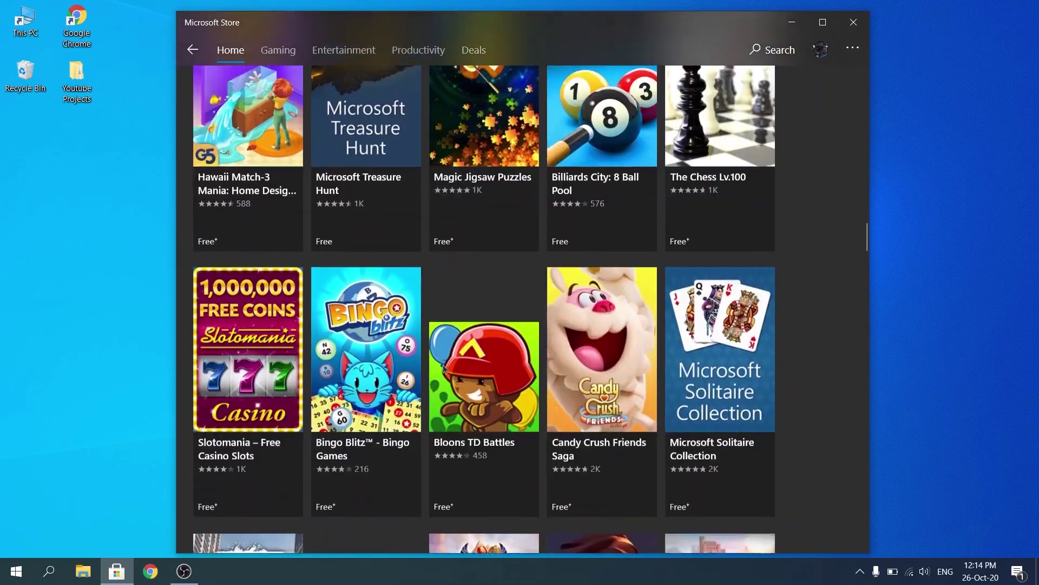
scroll(542, 371, "down", 8)
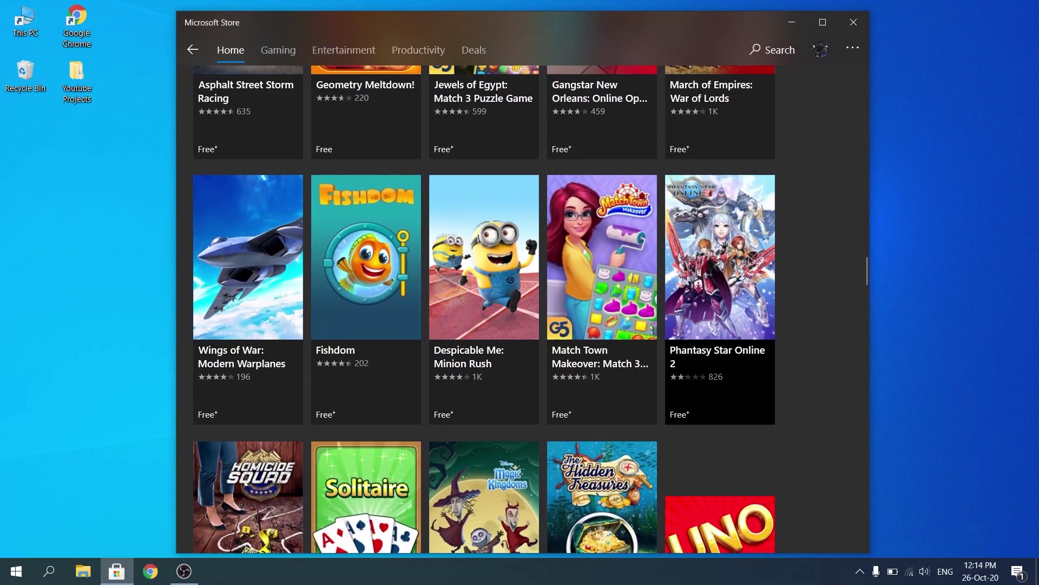
scroll(541, 303, "down", 4)
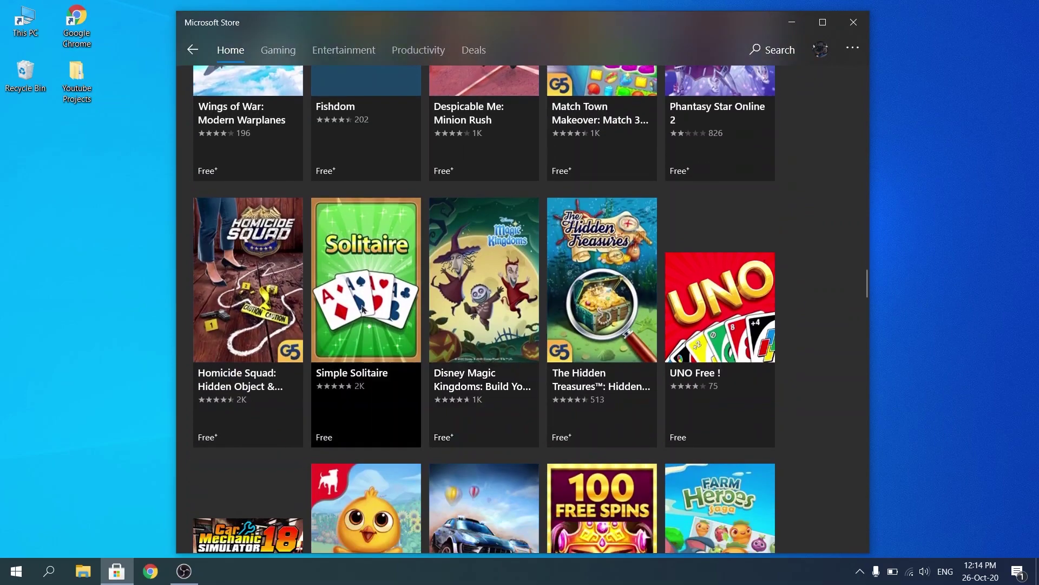
Open the Simple Solitaire page, review its description and screenshots, then jump to Reviews.
left_click(341, 355)
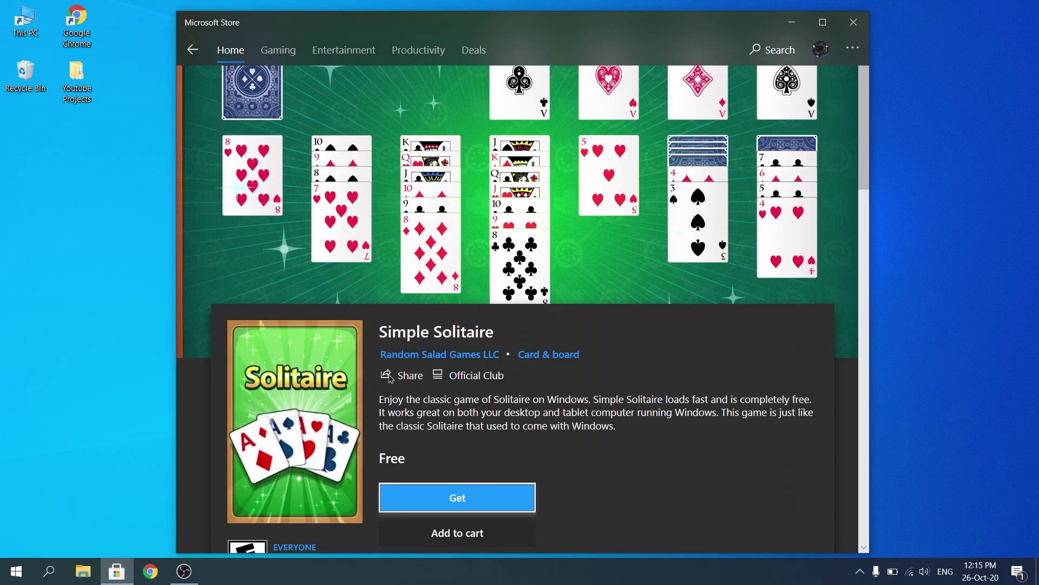
scroll(596, 334, "down", 1)
scroll(630, 331, "down", 1)
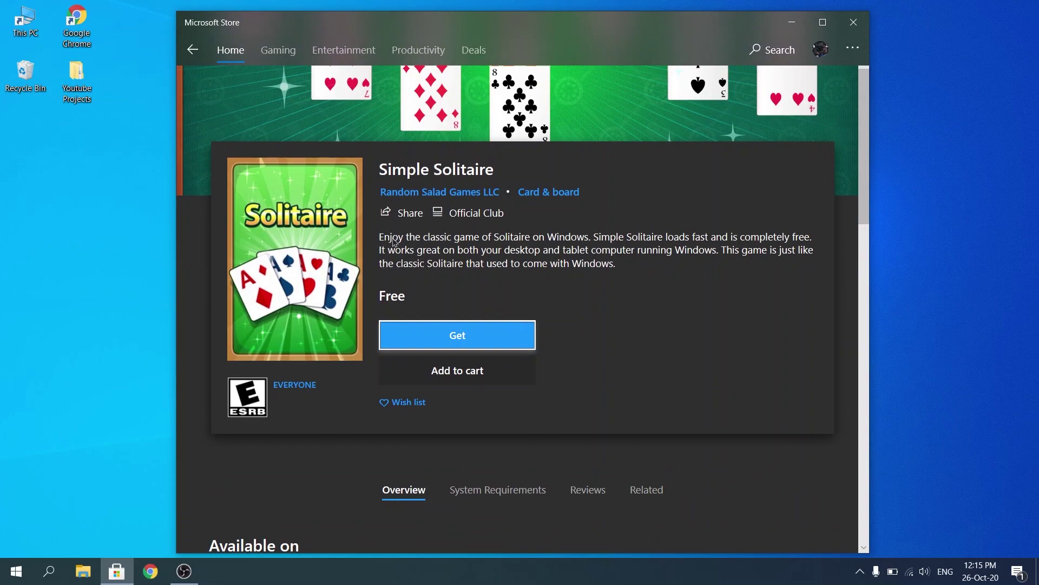
scroll(393, 244, "up", 2)
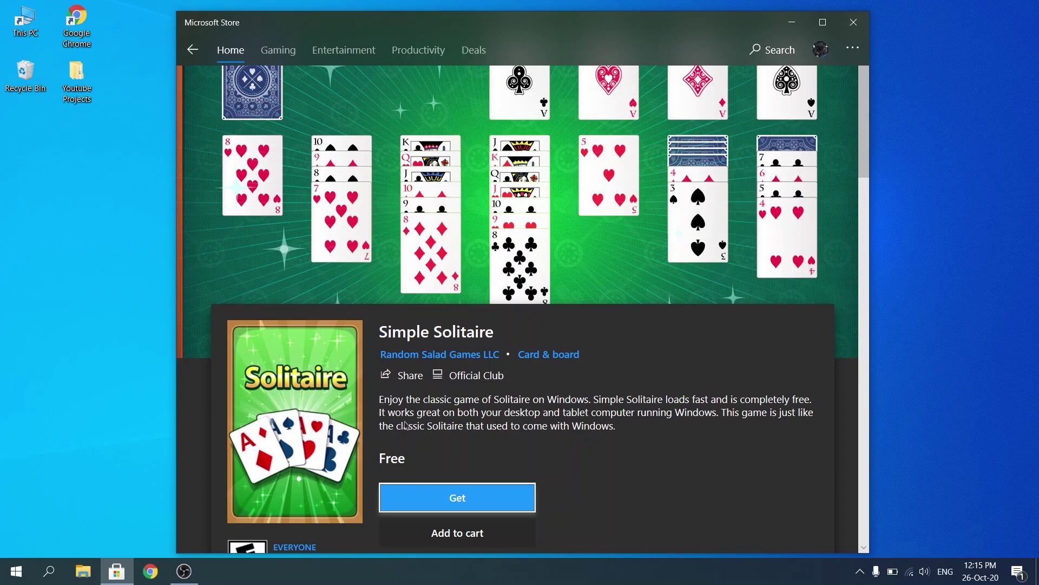
scroll(670, 434, "down", 3)
scroll(666, 411, "up", 3)
scroll(466, 260, "down", 5)
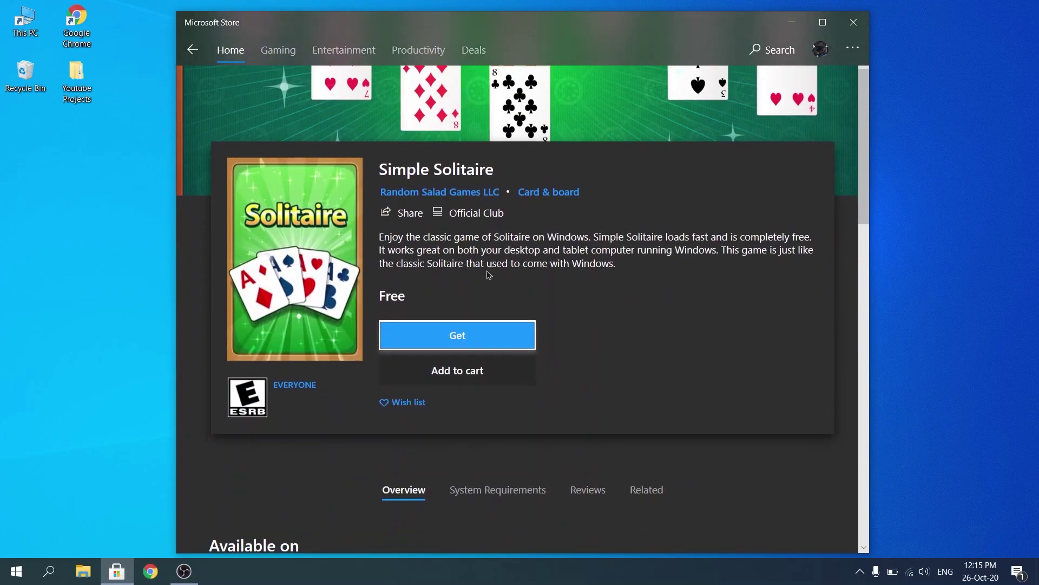
scroll(567, 285, "down", 5)
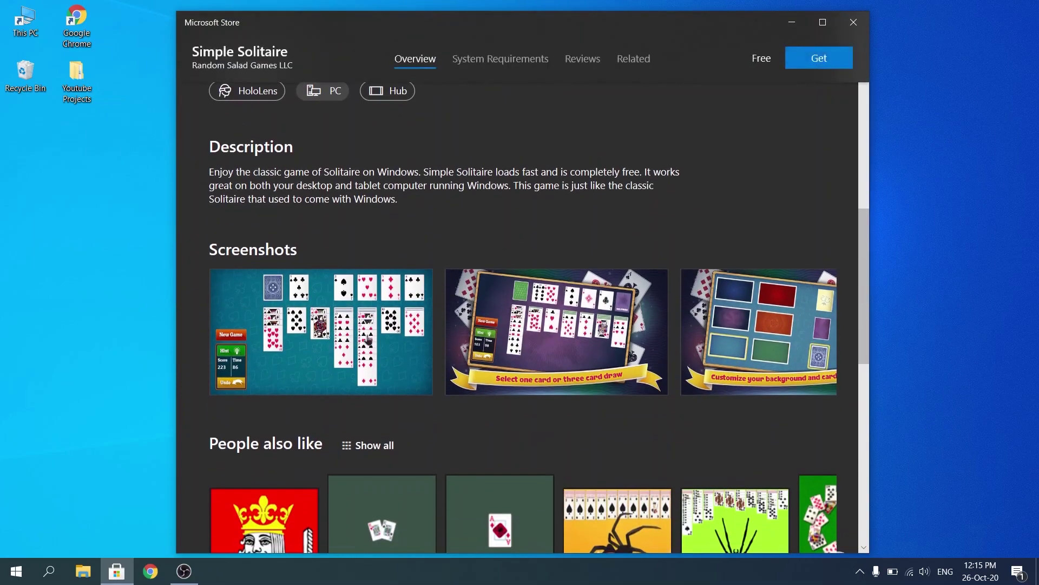
left_click(598, 62)
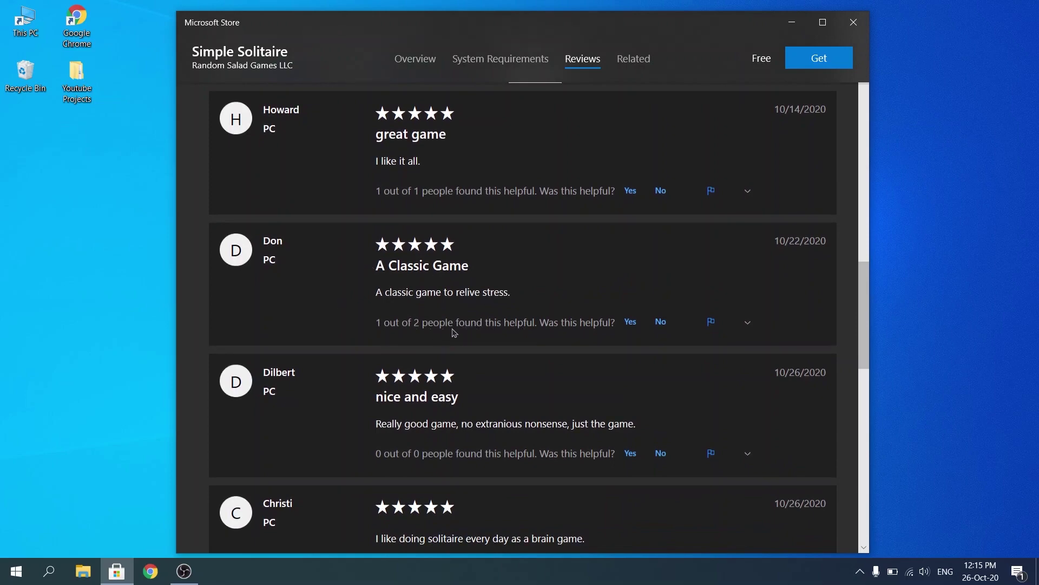
Read the five-star Simple Solitaire reviews, including 'A Classic Game' and 'nice and easy'.
scroll(452, 327, "down", 5)
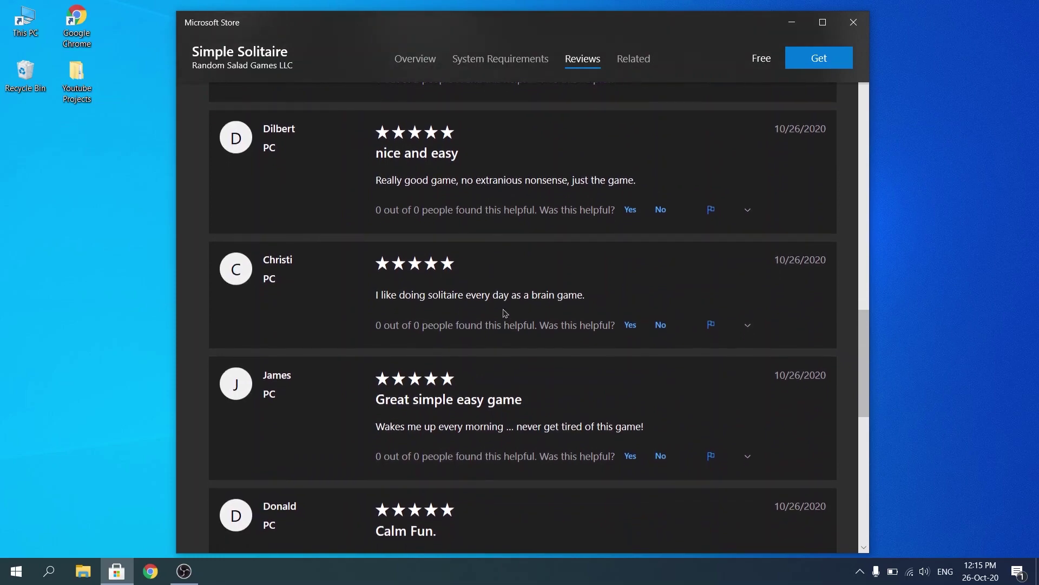
scroll(399, 334, "down", 3)
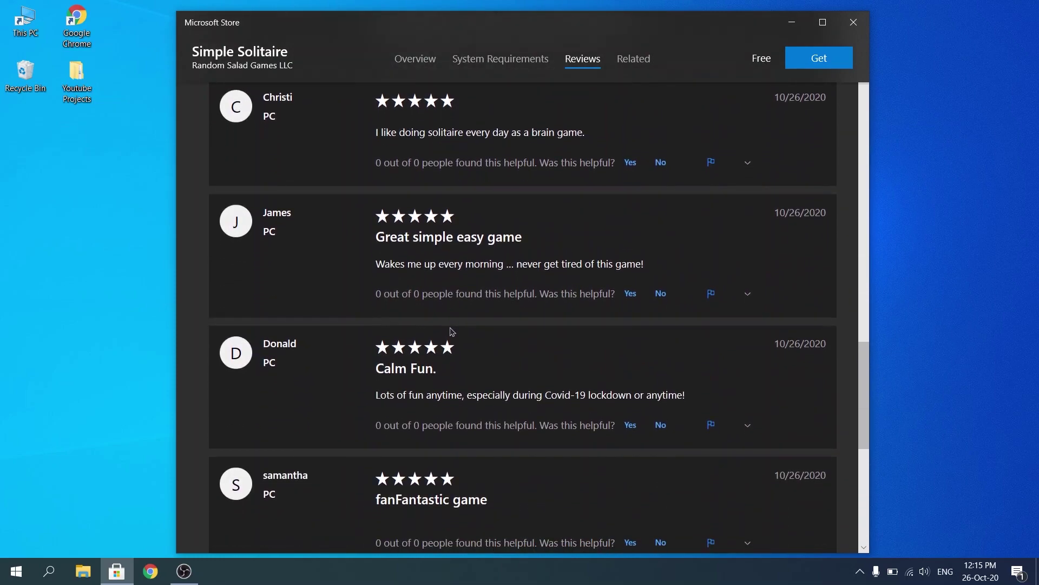
scroll(452, 332, "down", 5)
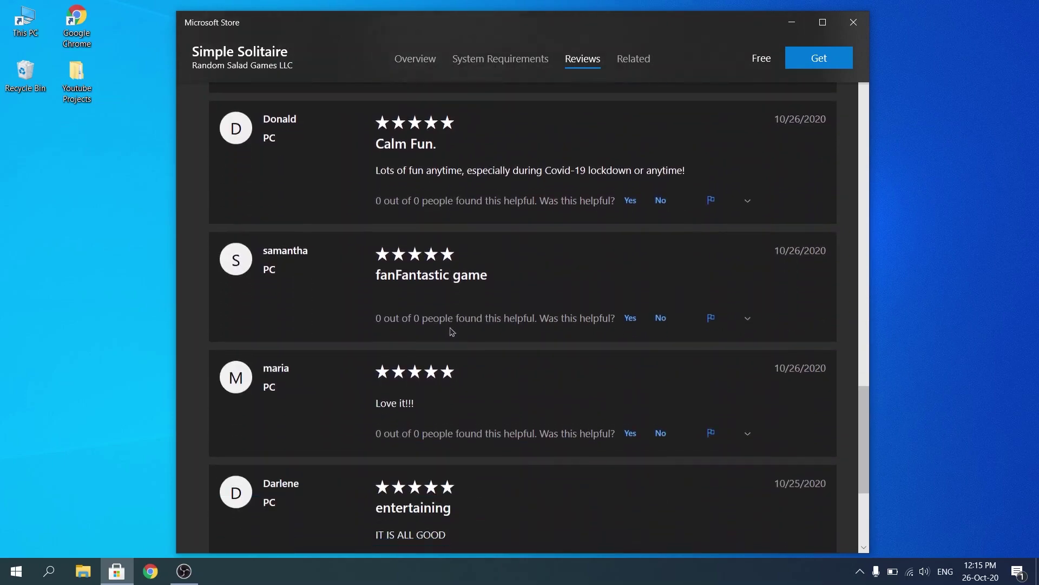
scroll(458, 356, "down", 3)
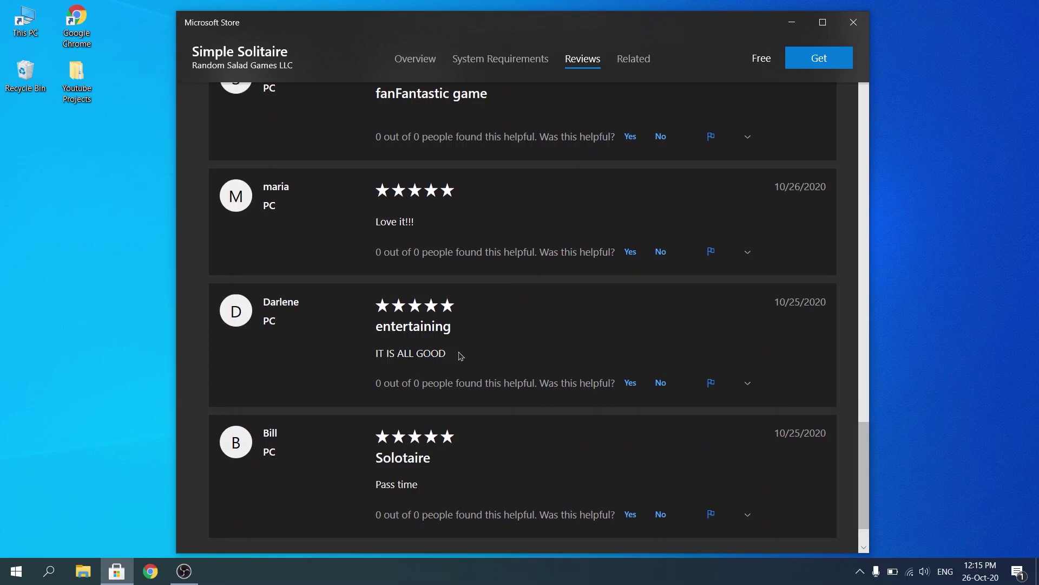
scroll(525, 355, "up", 6)
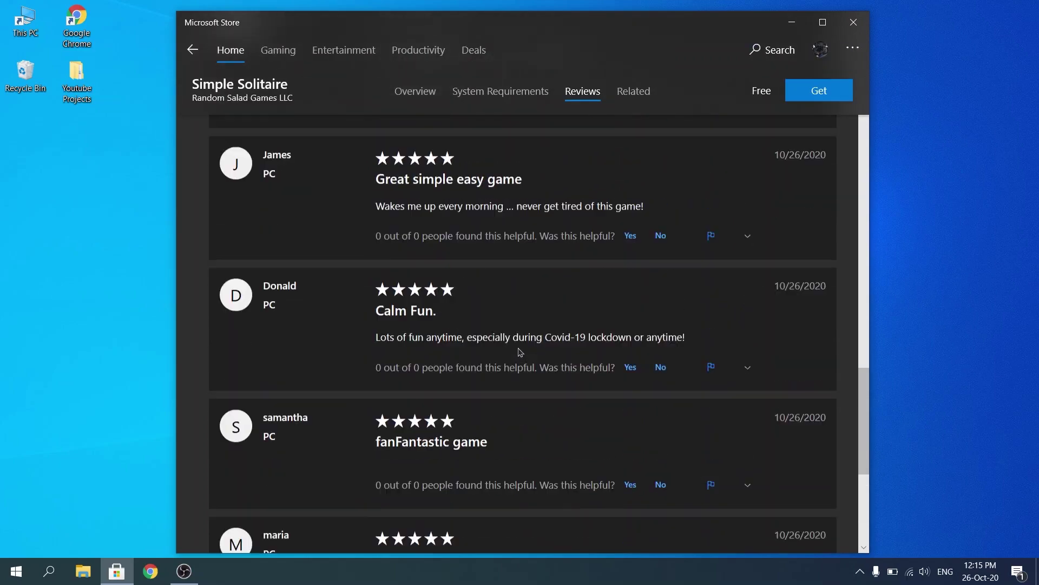
scroll(500, 327, "up", 10)
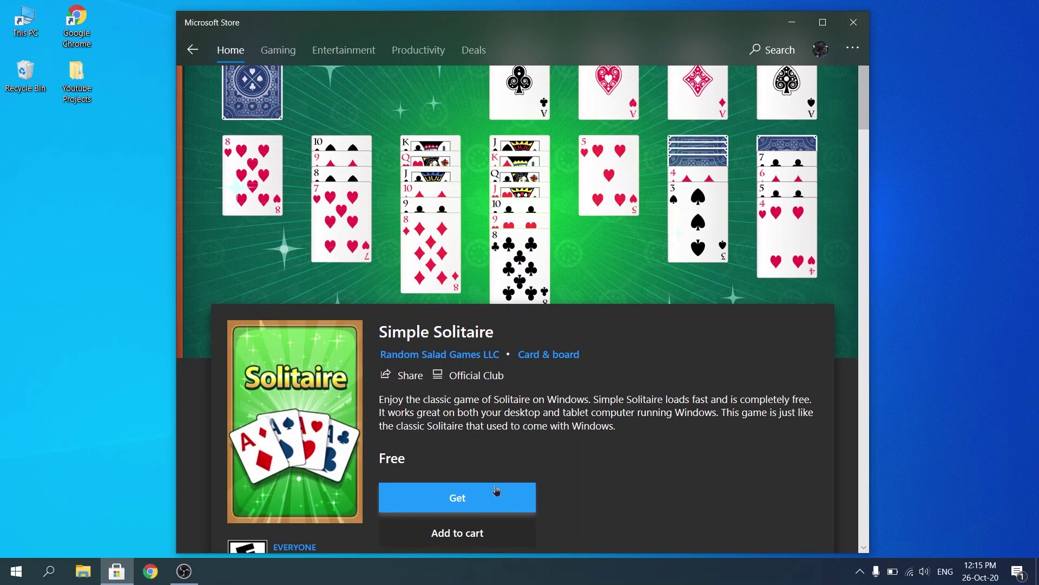
Get Simple Solitaire for free and bring up Downloads and updates.
left_click(472, 492)
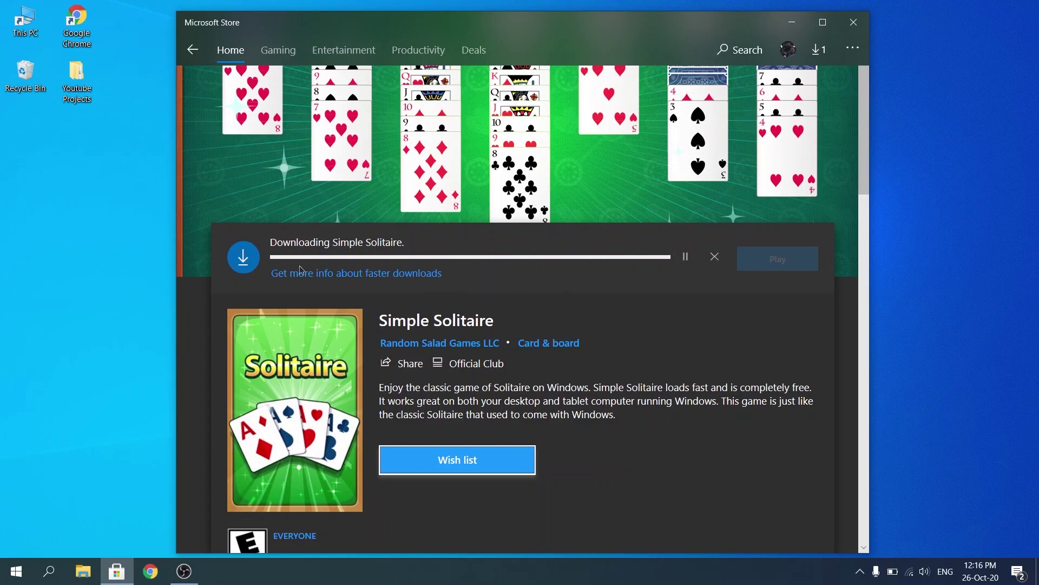
left_click(816, 52)
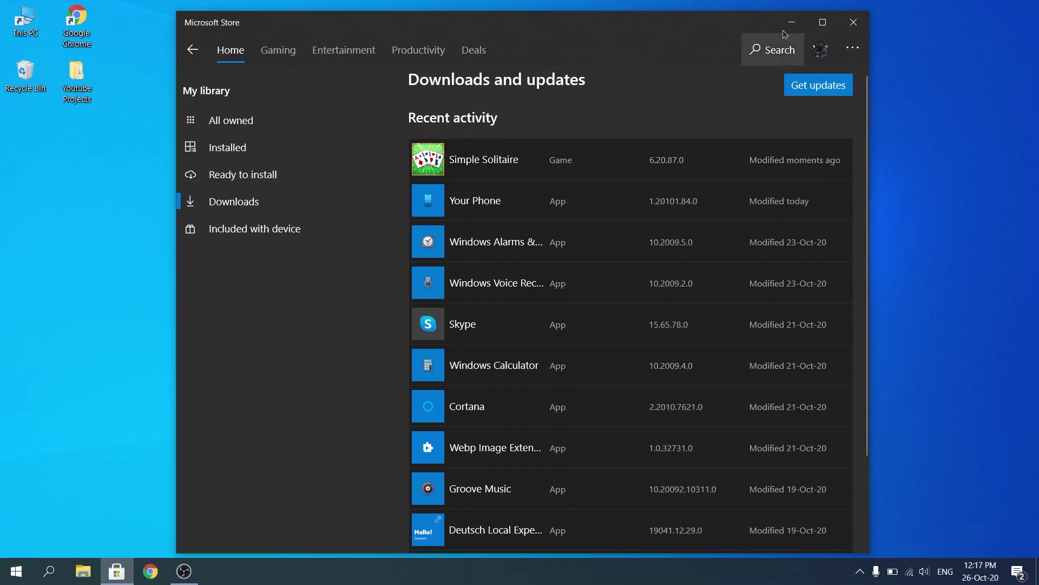
Close the Microsoft Store window once Simple Solitaire 6.20.87.0 shows as installed.
left_click(851, 23)
Launch the newly installed Simple Solitaire from the Start menu's Recently added list.
left_click(5, 580)
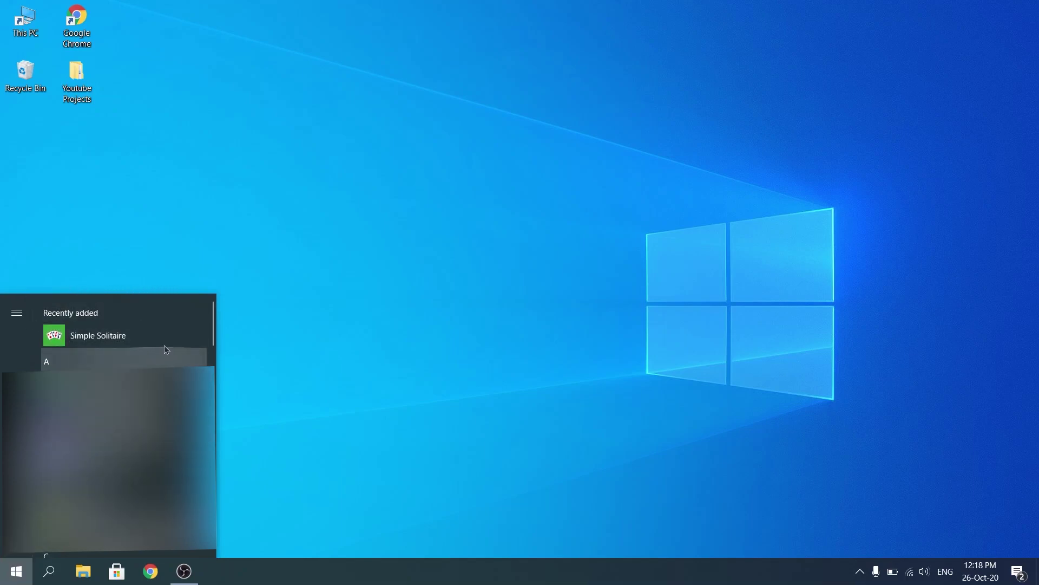
left_click(123, 348)
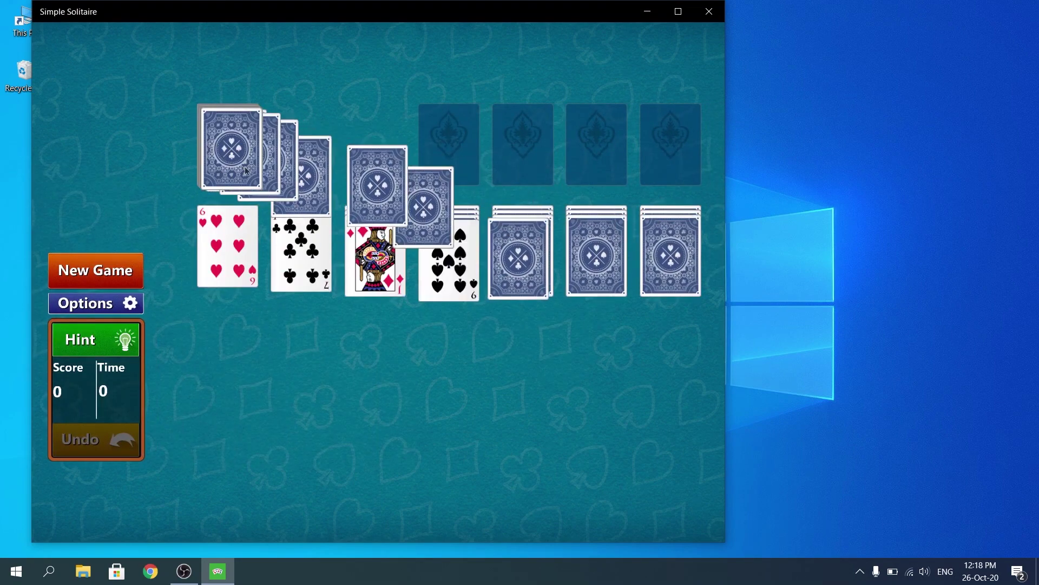
Move the Simple Solitaire window right and down, then close the game with Alt+F4.
left_click_drag(417, 14, 522, 19)
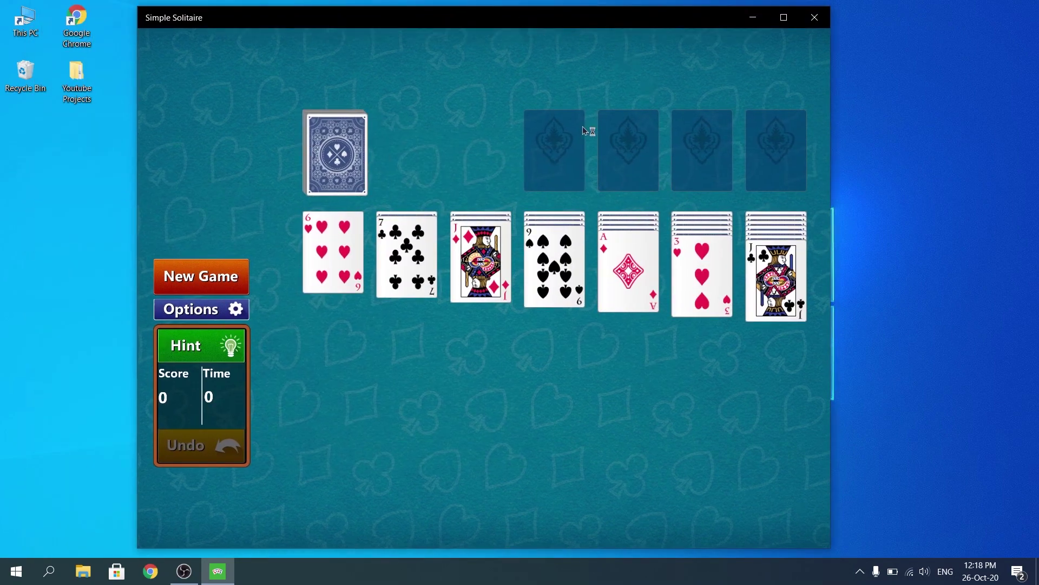
key("alt+F4")
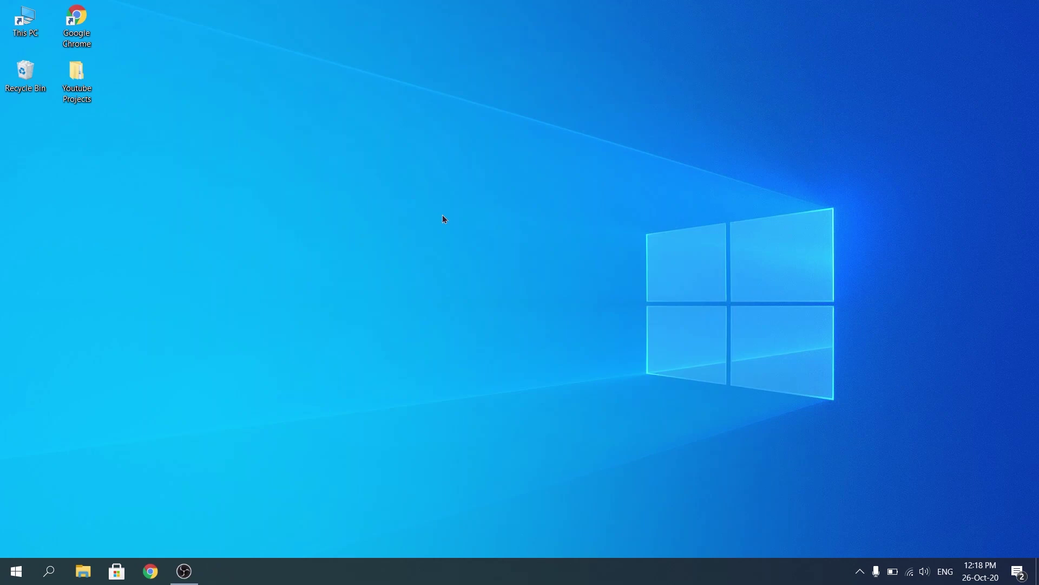
Reopen Microsoft Store and show the full Top free games list in Gaming.
left_click(117, 572)
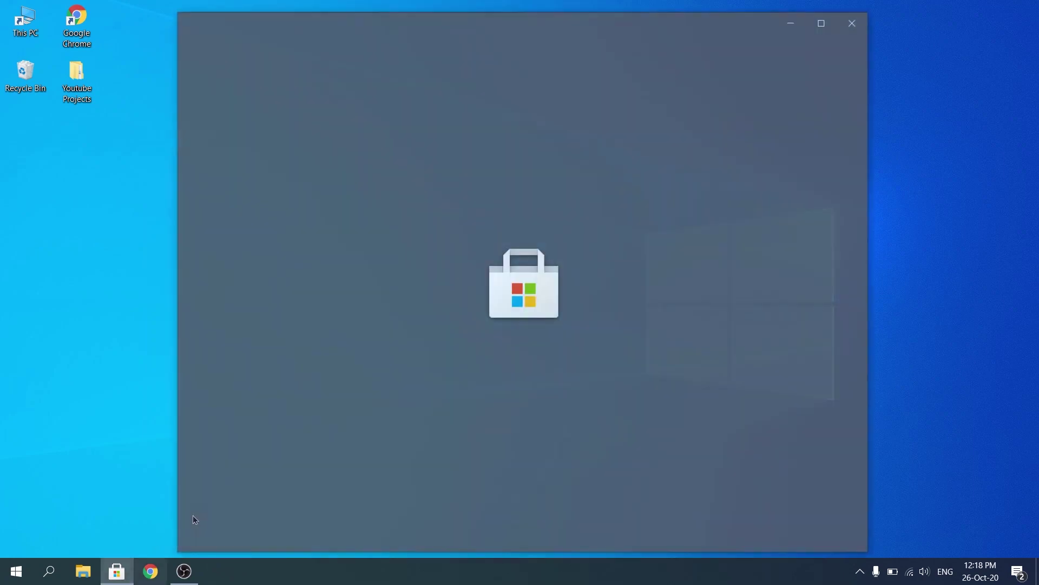
left_click(289, 58)
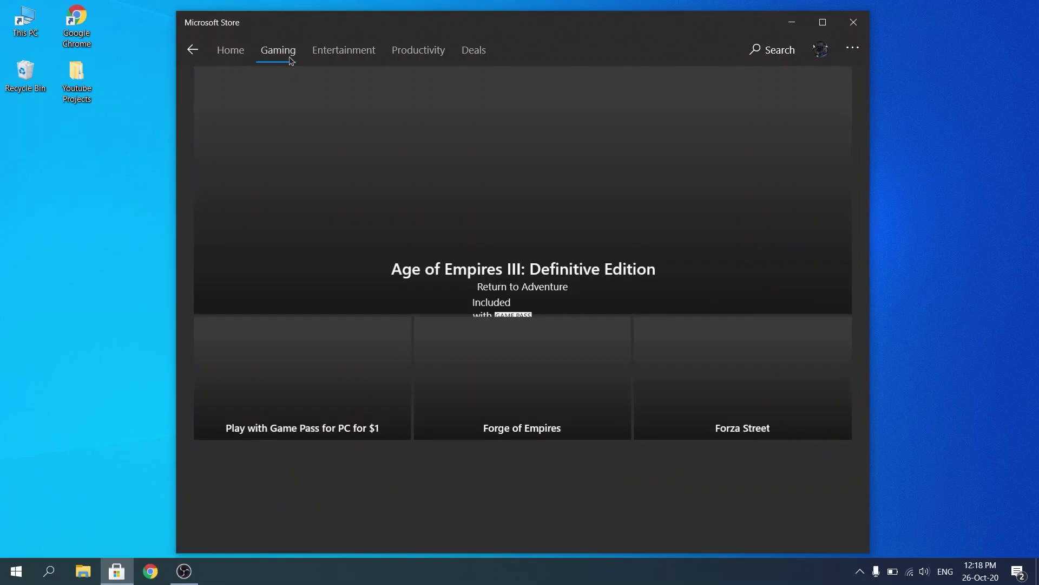
scroll(506, 307, "down", 4)
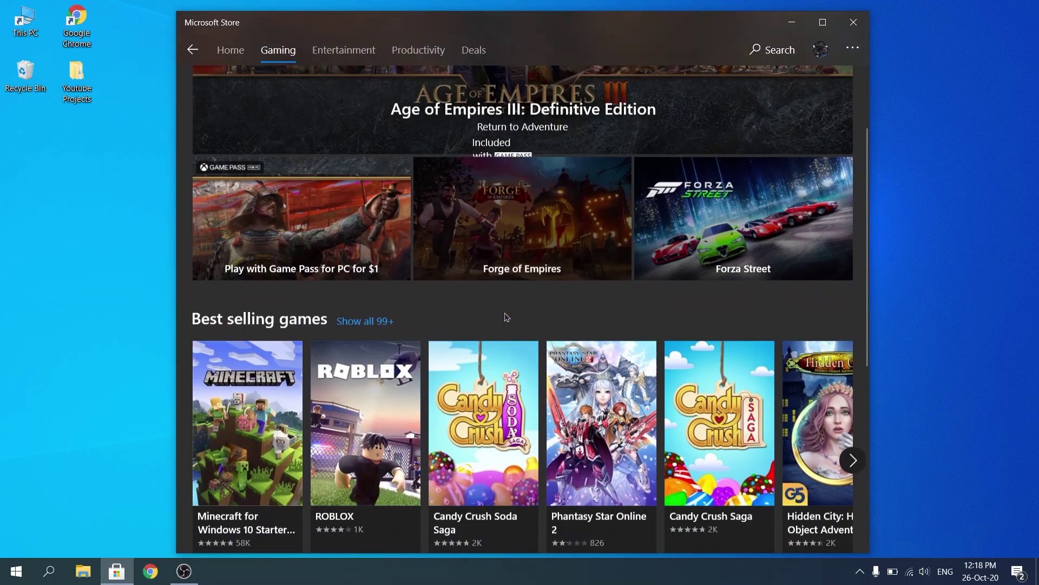
scroll(308, 322, "down", 1)
scroll(308, 325, "down", 3)
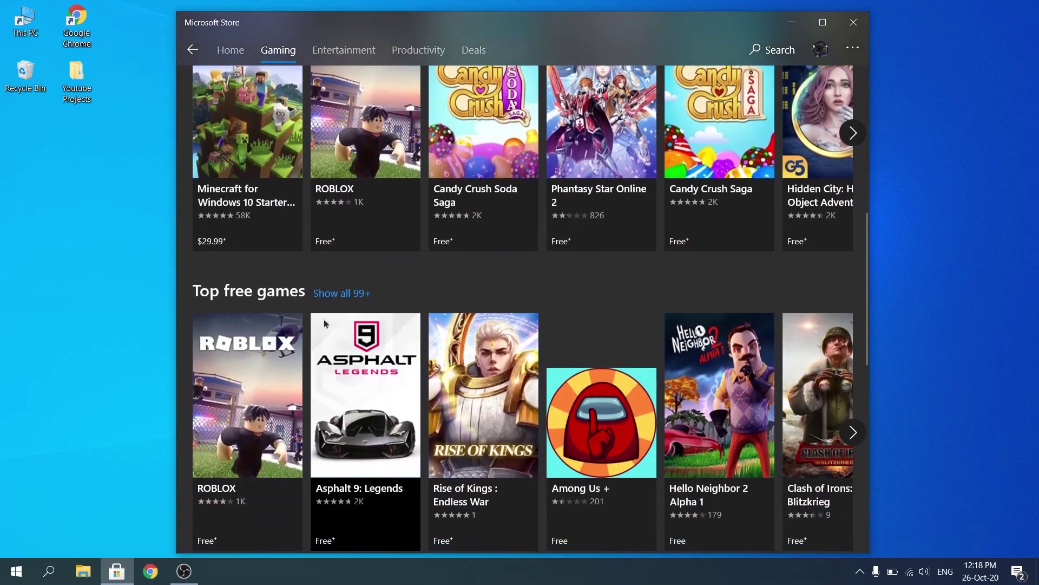
left_click(338, 293)
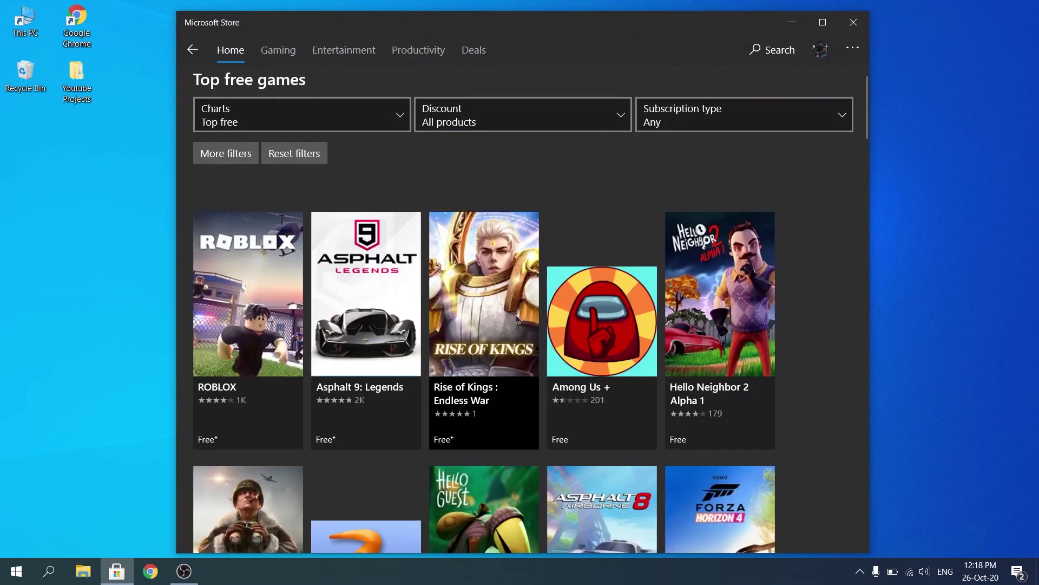
Open the Candy Crush Soda Saga product page from the top free games grid.
scroll(517, 318, "down", 10)
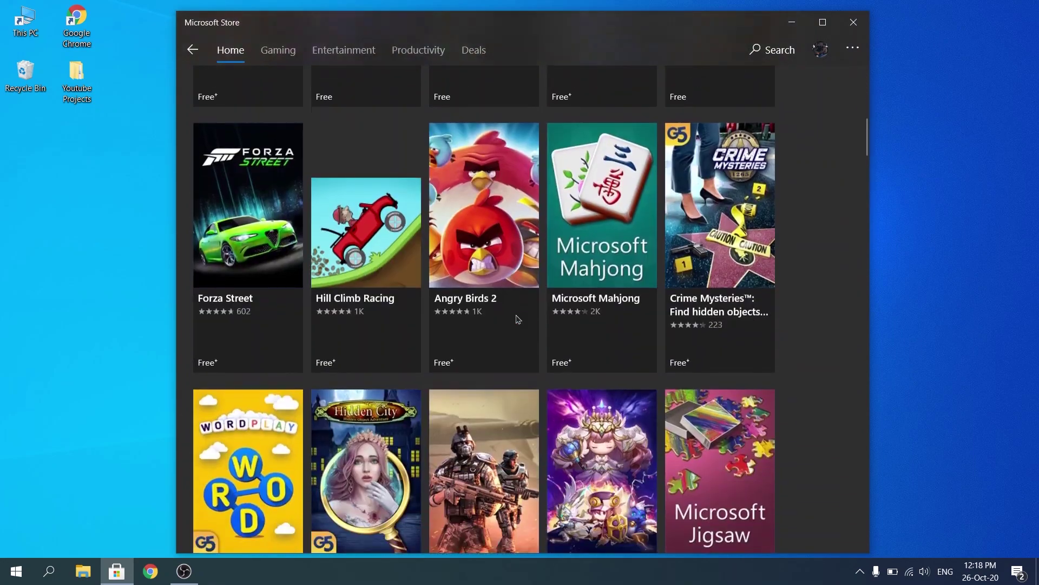
scroll(511, 314, "down", 3)
scroll(511, 314, "up", 3)
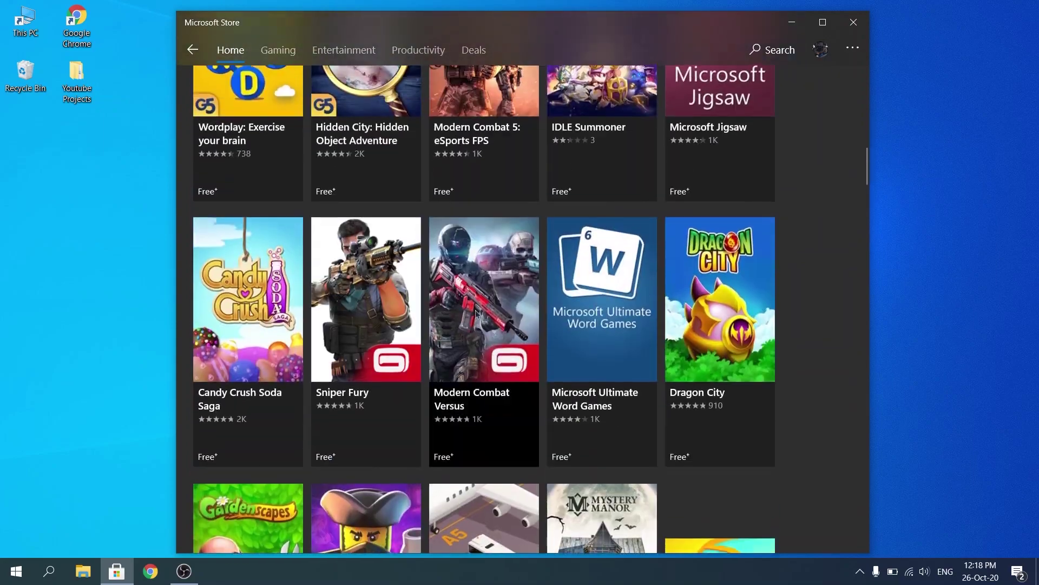
left_click(257, 314)
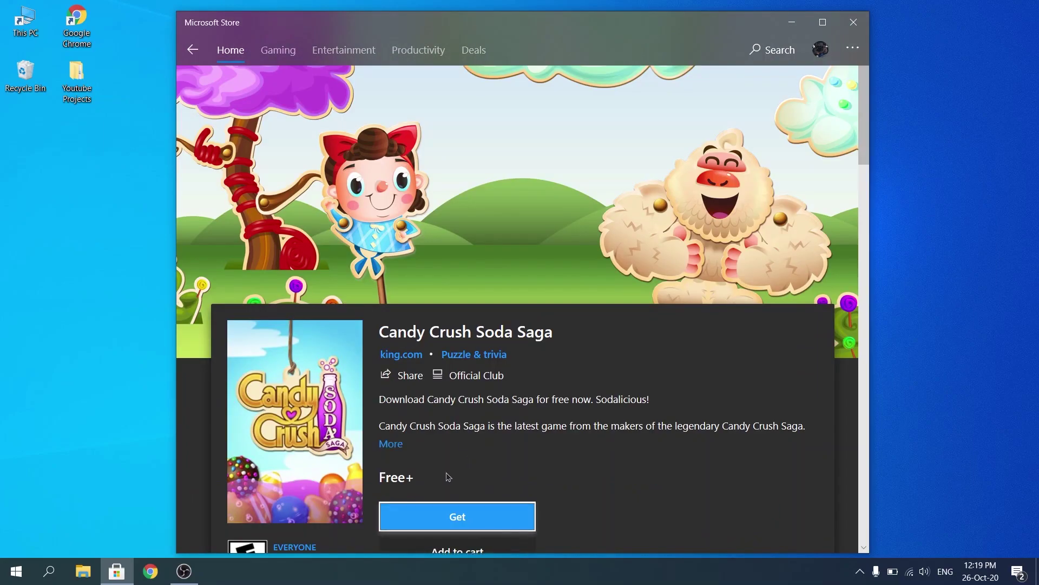
Get and install Candy Crush Soda Saga, then scroll the full Top free games list to Hill Climb Racing.
left_click(458, 514)
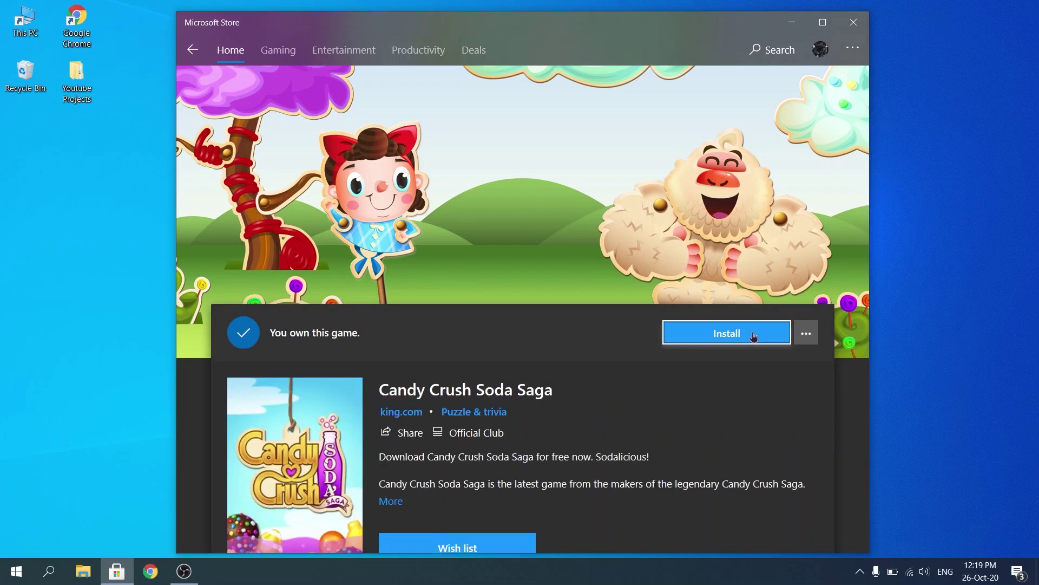
left_click(752, 333)
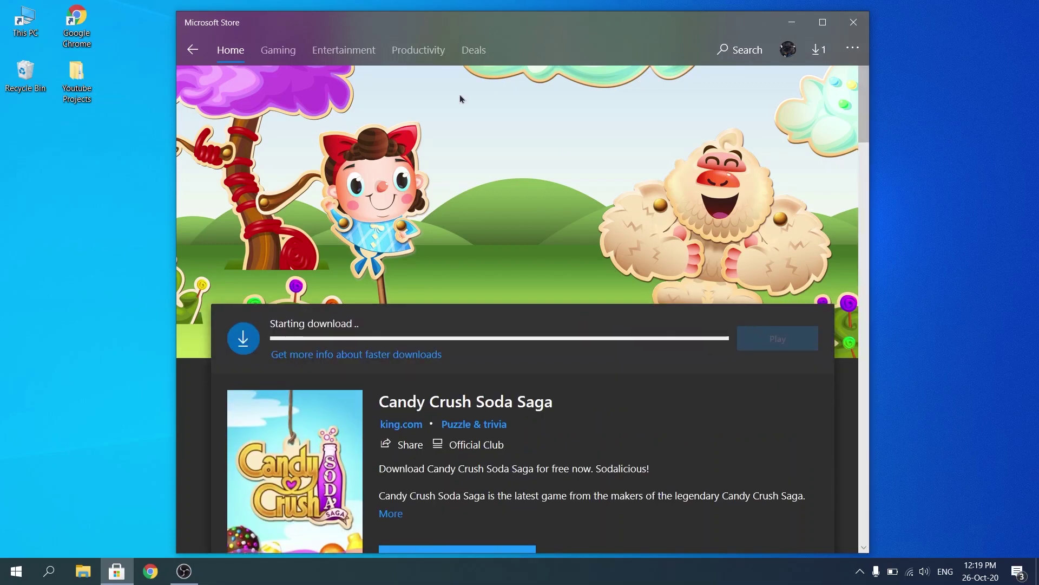
left_click(270, 50)
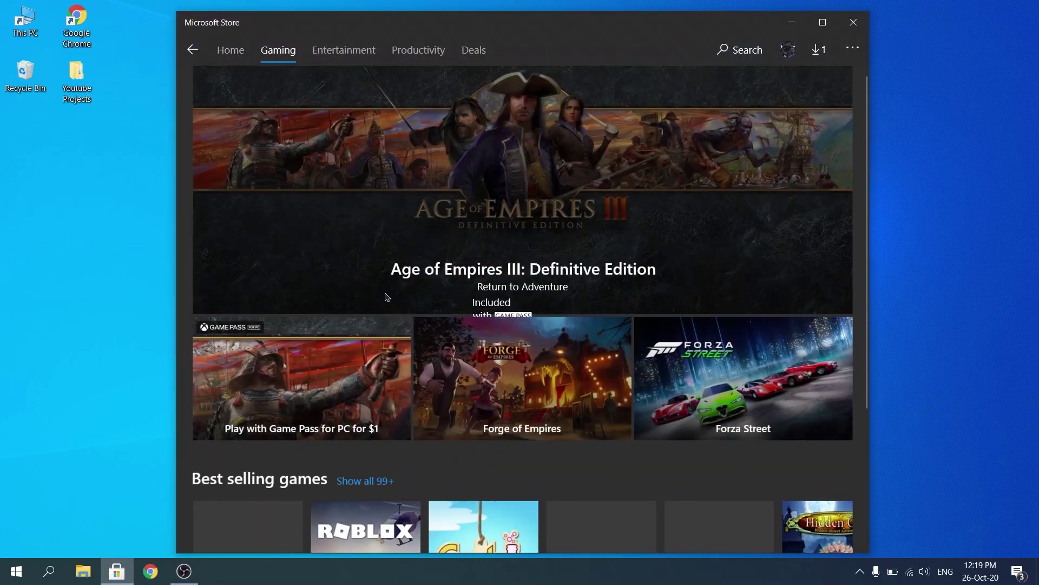
scroll(332, 313, "down", 10)
scroll(287, 296, "up", 2)
left_click(339, 292)
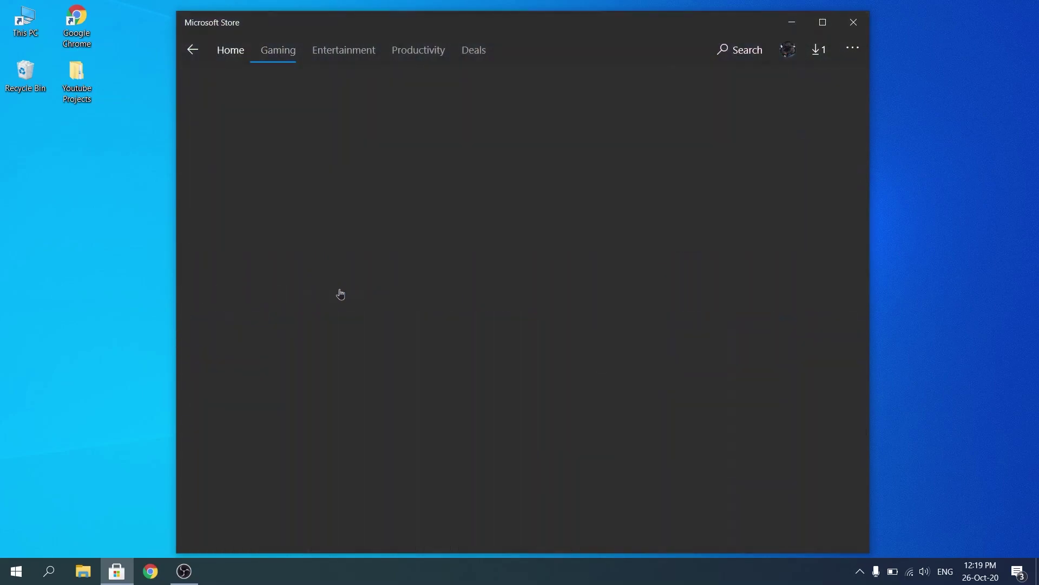
scroll(377, 304, "down", 5)
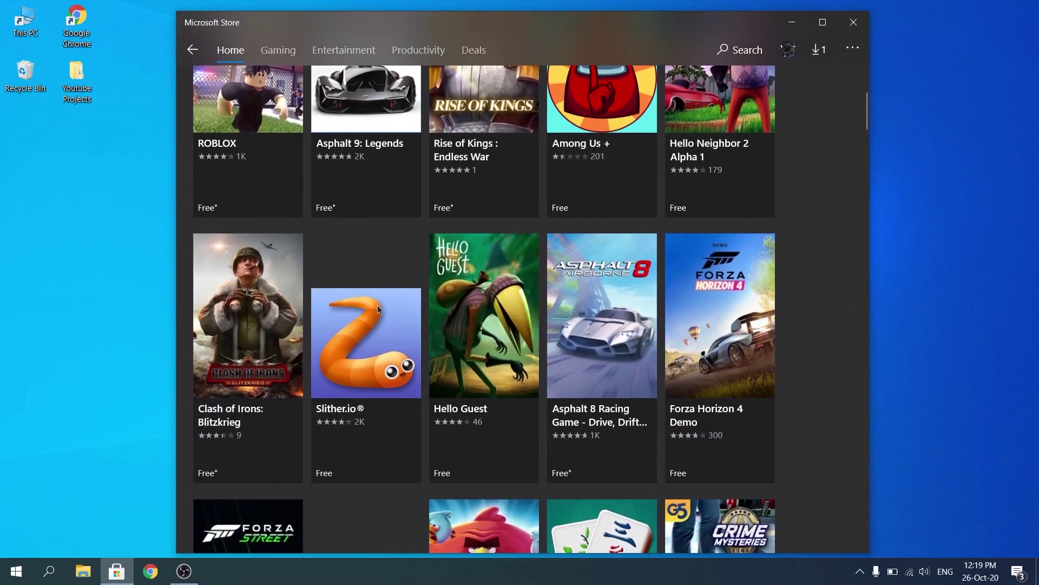
scroll(378, 304, "down", 6)
scroll(378, 304, "down", 1)
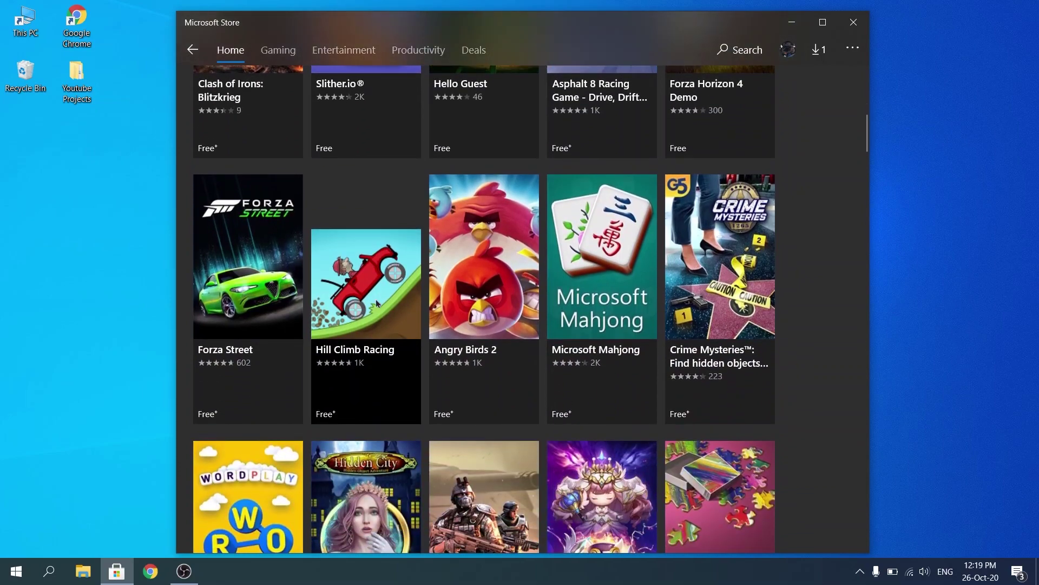
scroll(377, 304, "down", 3)
Get and install Hill Climb Racing from its product page, then check the download queue.
left_click(357, 242)
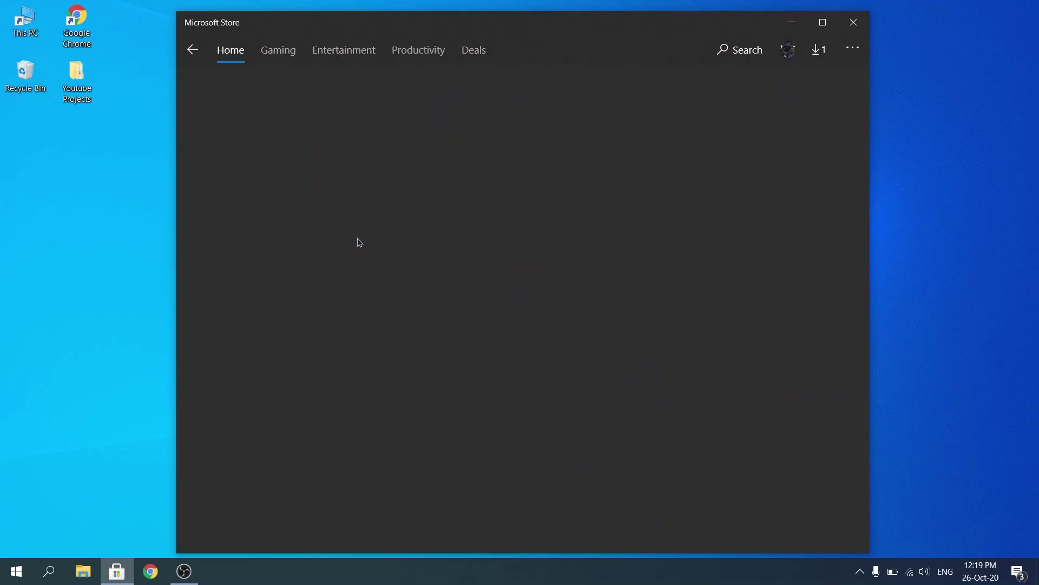
left_click(437, 304)
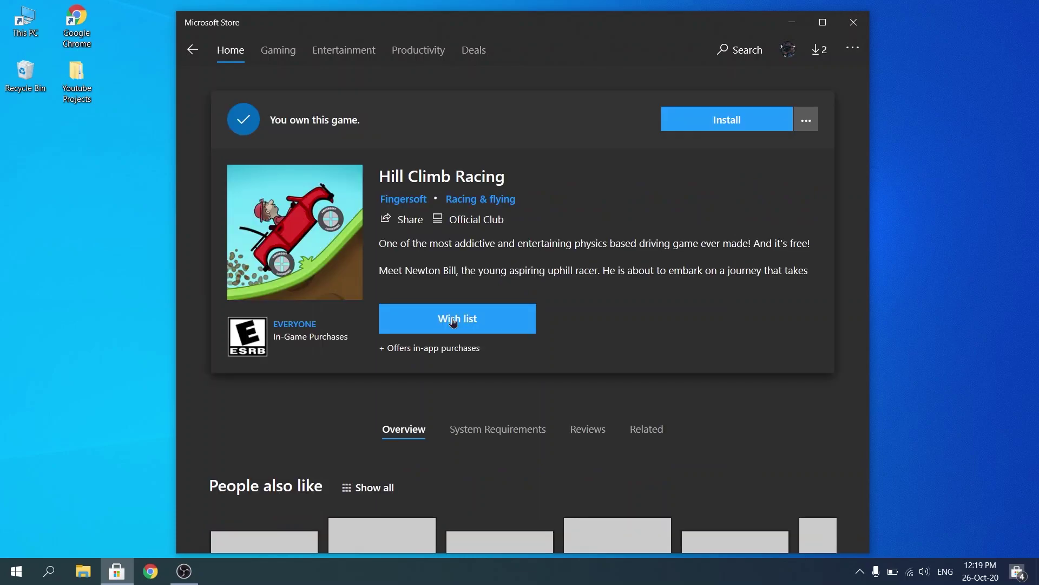
left_click(711, 130)
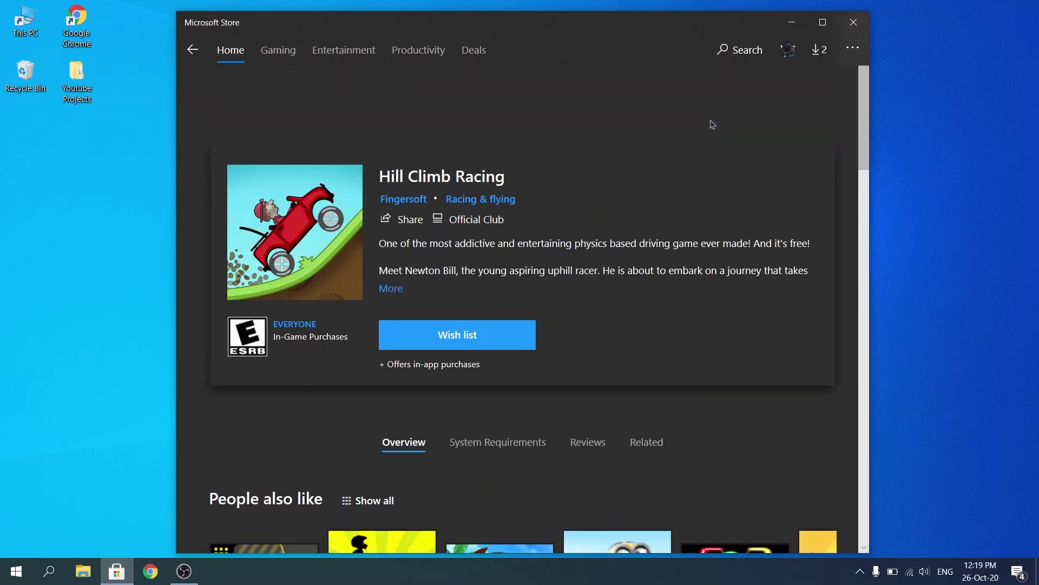
left_click(818, 50)
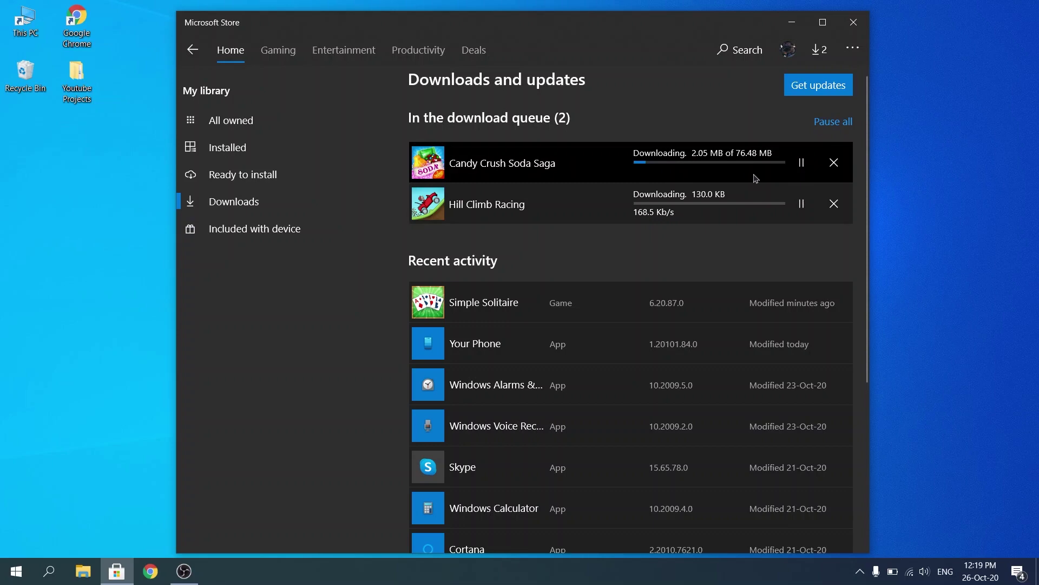
Pause the Hill Climb Racing download, keep Candy Crush Soda Saga downloading, and close the Store window.
left_click(802, 163)
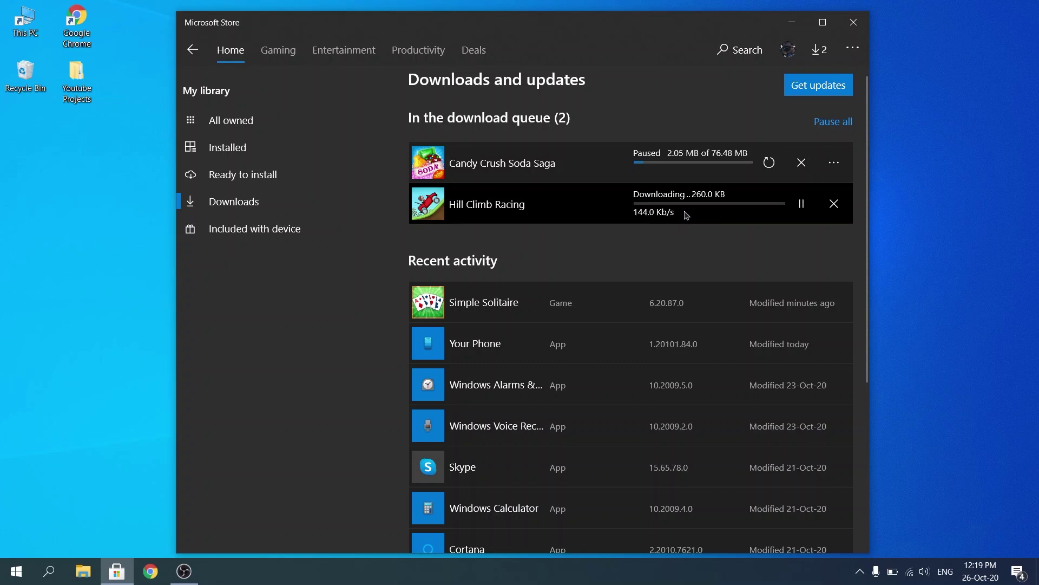
left_click(801, 205)
left_click(769, 163)
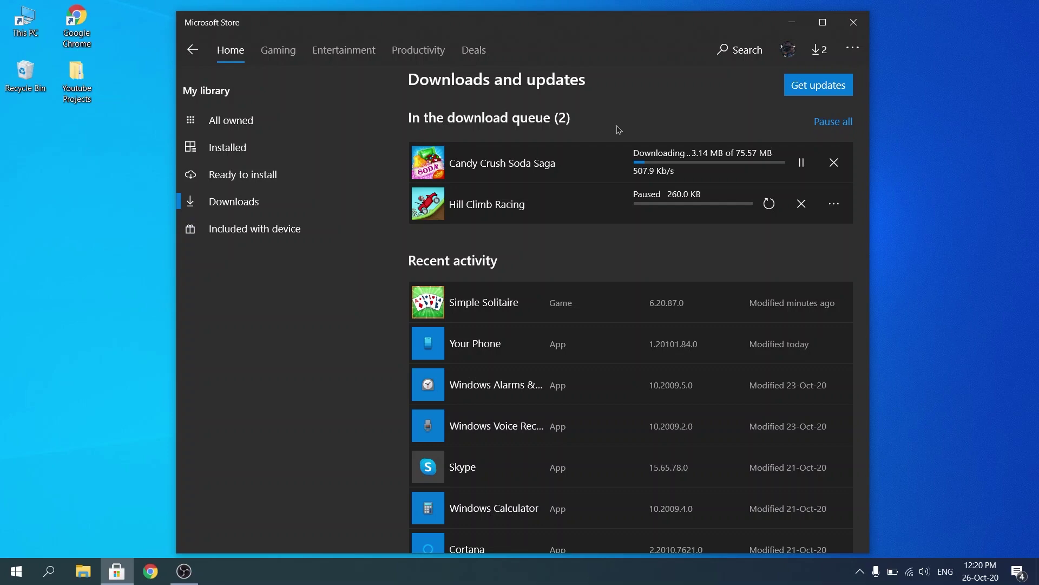
left_click(853, 22)
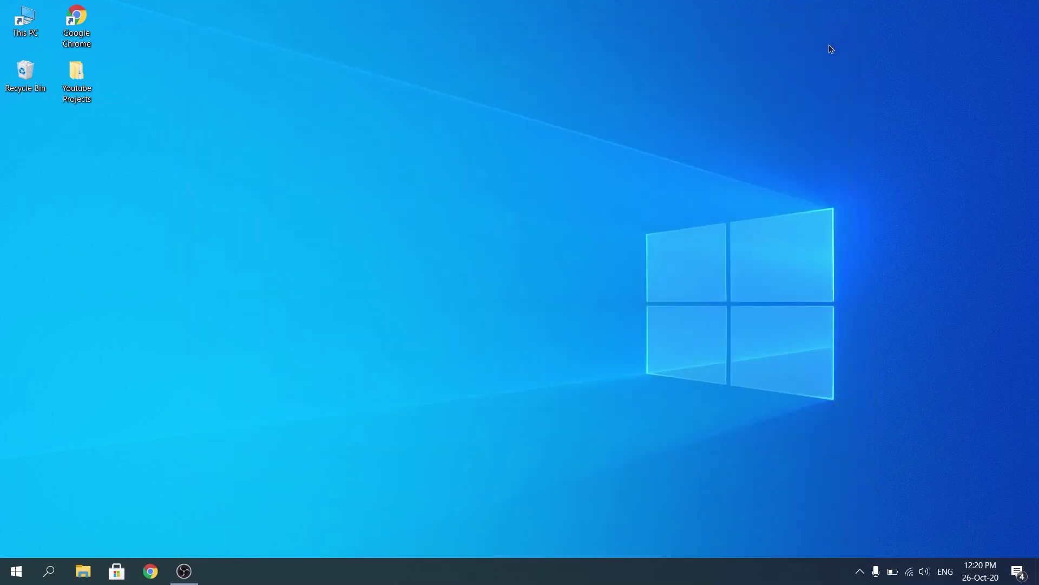